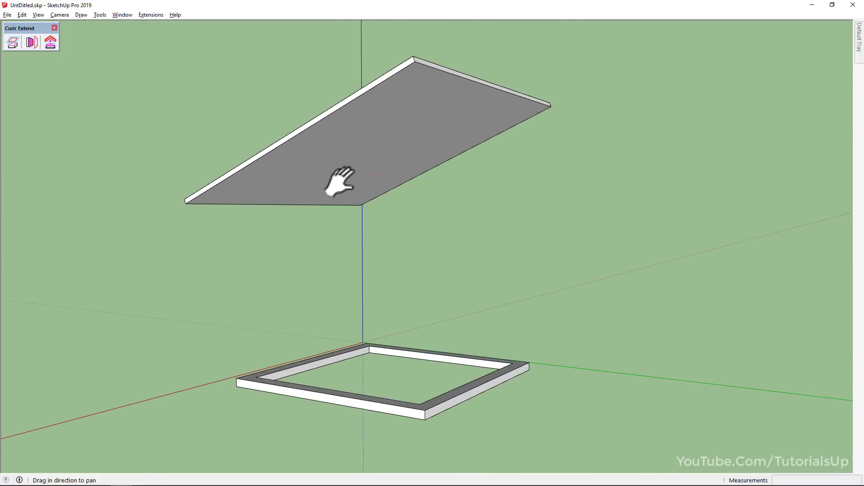
Step: Open the base frame group and the roof slab group in turn, closing each without editing
{"action": "double_click", "coordinate": [320, 396]}
{"action": "left_click", "coordinate": [262, 272]}
{"action": "double_click", "coordinate": [324, 168]}
{"action": "left_click", "coordinate": [204, 311]}
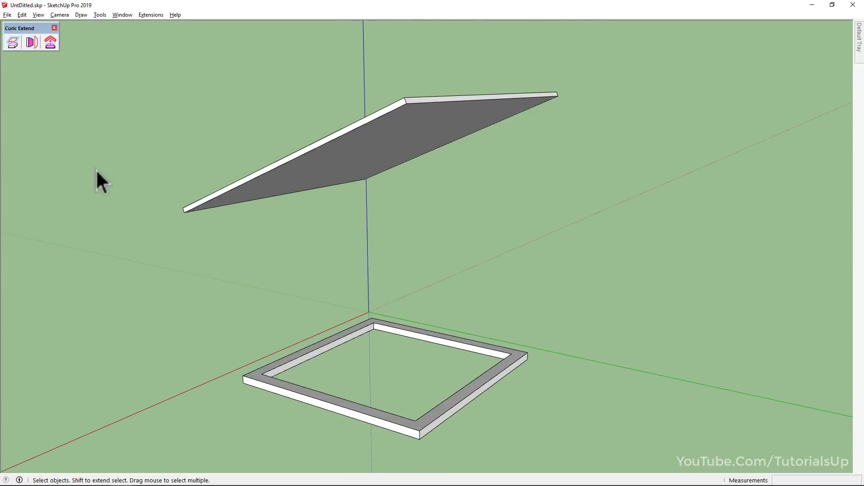
Step: Try extending the base frame's top face to the sloping underside of the roof slab, and undo it
{"action": "left_click", "coordinate": [14, 46]}
{"action": "left_click", "coordinate": [261, 390]}
{"action": "middle_click_drag", "start_coordinate": [333, 408], "coordinate": [331, 360]}
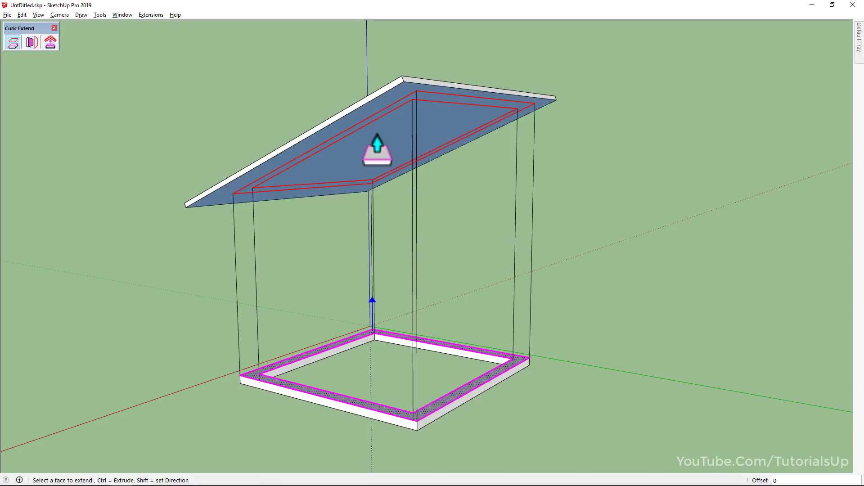
{"action": "left_click", "coordinate": [377, 154]}
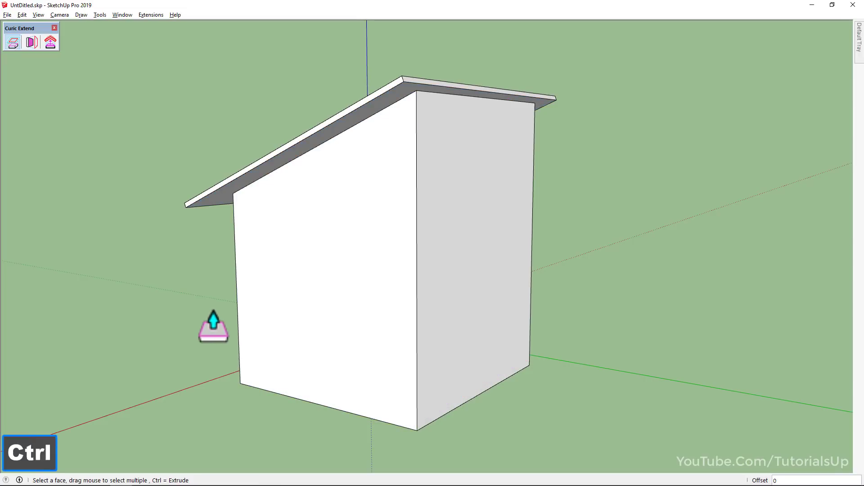
{"action": "key", "text": "ctrl+z"}
Step: Extend the base frame's top face up to the roof slab's underside, toggling Align with Plane off and back on
{"action": "left_click", "coordinate": [252, 375]}
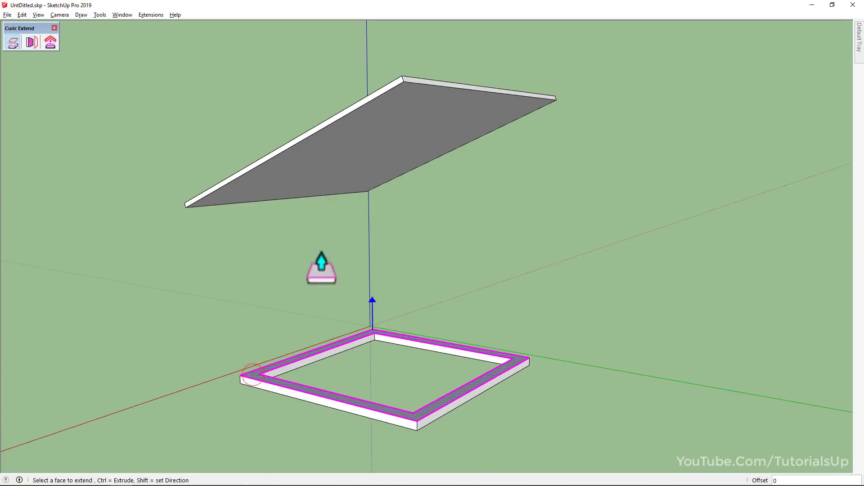
{"action": "key", "text": "Tab"}
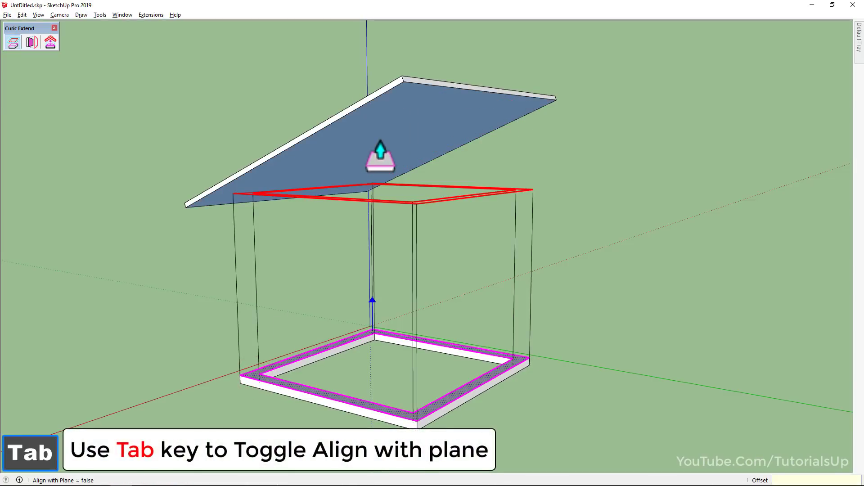
{"action": "mouse_move", "coordinate": [380, 150]}
{"action": "middle_mouse_down"}
{"action": "mouse_move", "coordinate": [372, 187]}
{"action": "mouse_move", "coordinate": [385, 156]}
{"action": "mouse_move", "coordinate": [378, 88]}
{"action": "mouse_move", "coordinate": [386, 137]}
{"action": "middle_mouse_up"}
{"action": "key", "text": "Tab"}
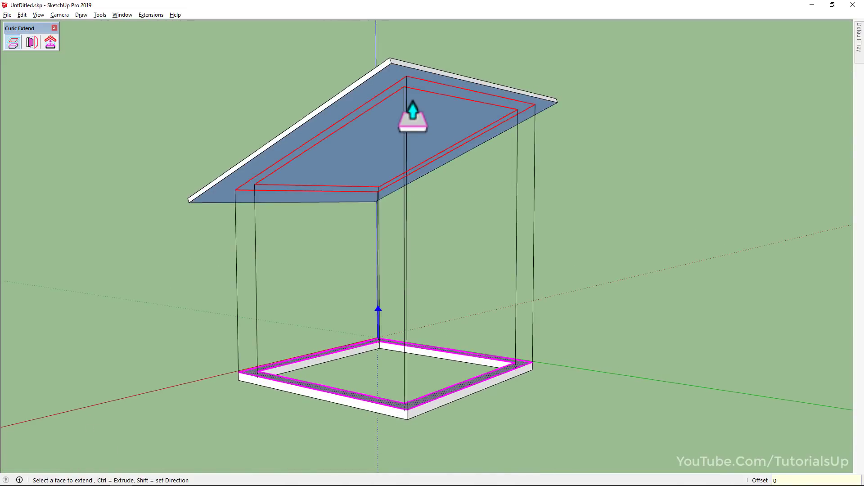
{"action": "left_click", "coordinate": [413, 116]}
{"action": "middle_click_drag", "start_coordinate": [330, 193], "coordinate": [339, 231]}
{"action": "scroll", "coordinate": [326, 232], "scroll_direction": "down", "scroll_amount": 2}
{"action": "key", "text": "space"}
Step: Extend the top faces of the eight short studs together up to the second roof's underside, with Align with Plane on
{"action": "middle_click_drag", "start_coordinate": [691, 279], "coordinate": [577, 247], "text": "shift"}
{"action": "scroll", "coordinate": [468, 346], "scroll_direction": "up", "scroll_amount": 2}
{"action": "middle_click_drag", "start_coordinate": [473, 340], "coordinate": [470, 338]}
{"action": "left_click", "coordinate": [11, 41]}
{"action": "middle_click_drag", "start_coordinate": [311, 296], "coordinate": [303, 303]}
{"action": "left_click_drag", "start_coordinate": [246, 268], "coordinate": [675, 346]}
{"action": "middle_click_drag", "start_coordinate": [605, 347], "coordinate": [469, 211]}
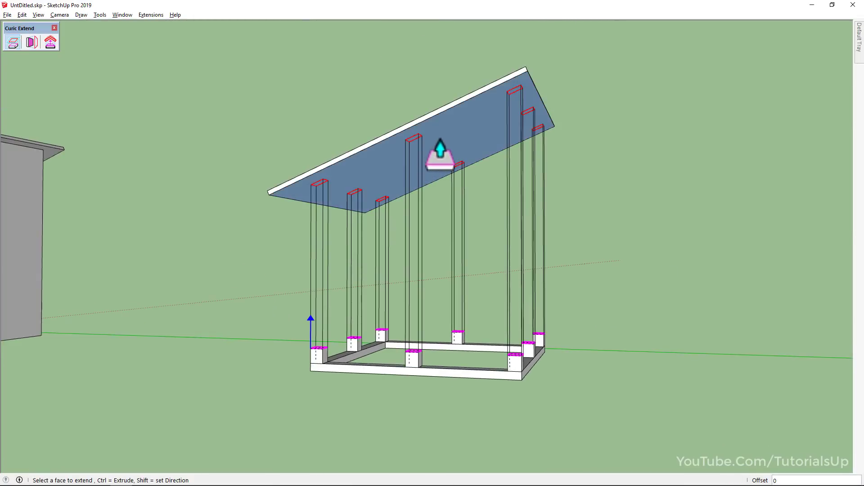
{"action": "scroll", "coordinate": [460, 135], "scroll_direction": "up", "scroll_amount": 2}
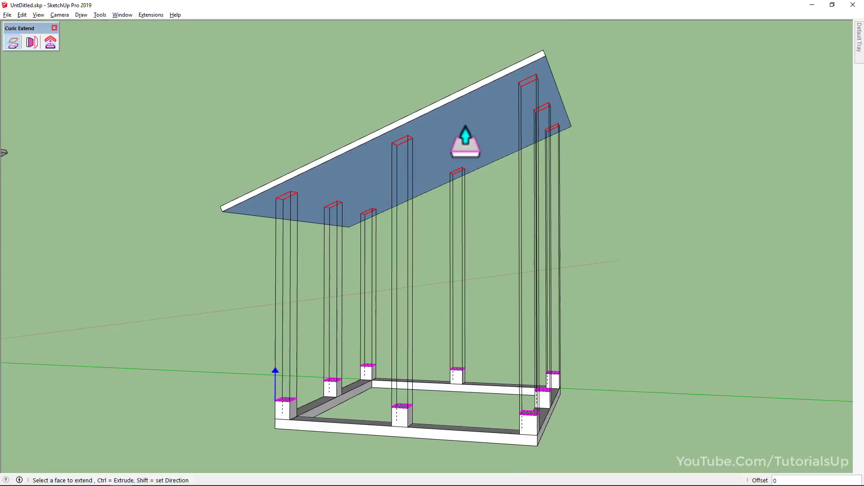
{"action": "key", "text": "Tab"}
{"action": "mouse_move", "coordinate": [466, 142]}
{"action": "middle_mouse_down"}
{"action": "mouse_move", "coordinate": [457, 150]}
{"action": "mouse_move", "coordinate": [467, 144]}
{"action": "middle_mouse_up"}
{"action": "key", "text": "Tab"}
{"action": "left_click", "coordinate": [479, 135]}
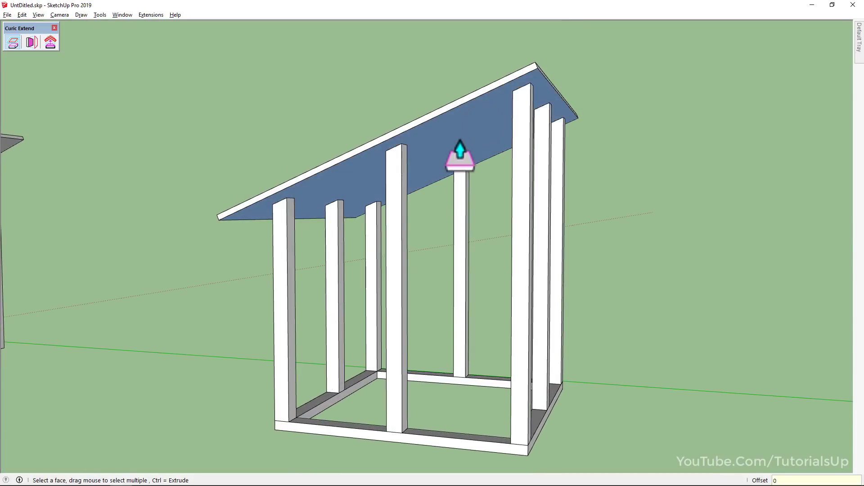
Step: Select the top faces of all eight studs and shorten them along the blue axis with a distance of -30
{"action": "scroll", "coordinate": [405, 198], "scroll_direction": "down", "scroll_amount": 2}
{"action": "middle_click_drag", "start_coordinate": [405, 198], "coordinate": [513, 208]}
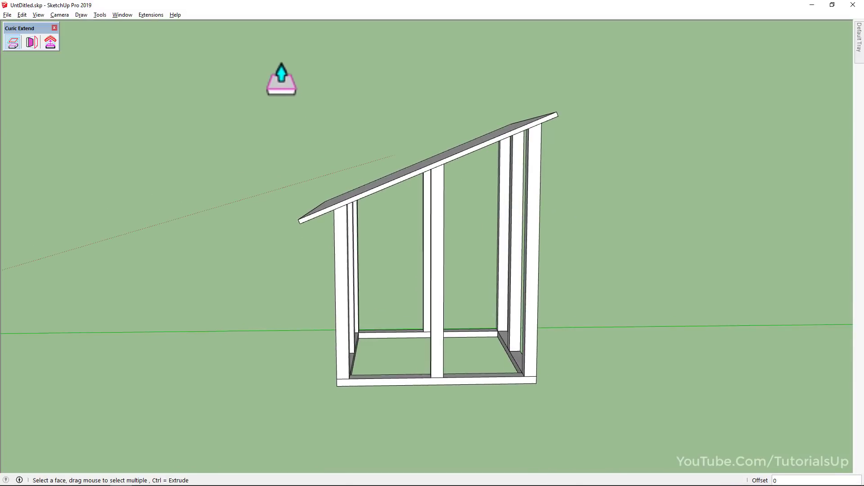
{"action": "key", "text": "space"}
{"action": "left_click_drag", "start_coordinate": [371, 238], "coordinate": [329, 239]}
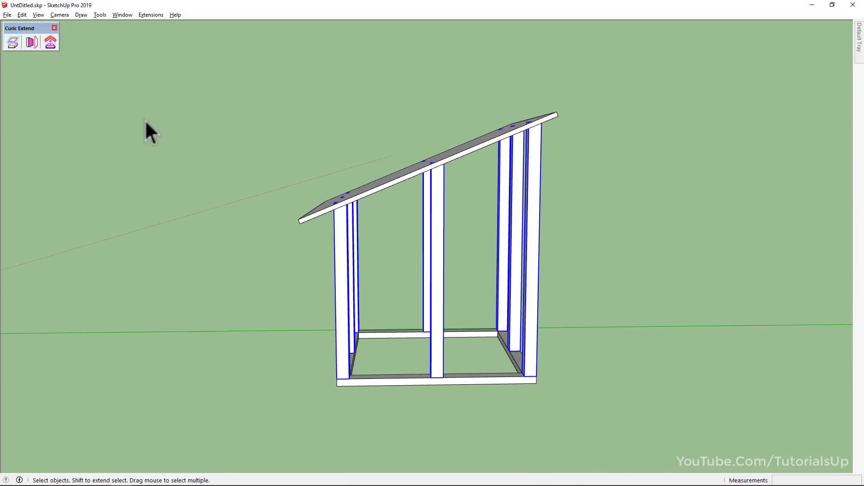
{"action": "left_click", "coordinate": [13, 43]}
{"action": "left_click_drag", "start_coordinate": [265, 39], "coordinate": [634, 253]}
{"action": "middle_click_drag", "start_coordinate": [469, 164], "coordinate": [430, 144]}
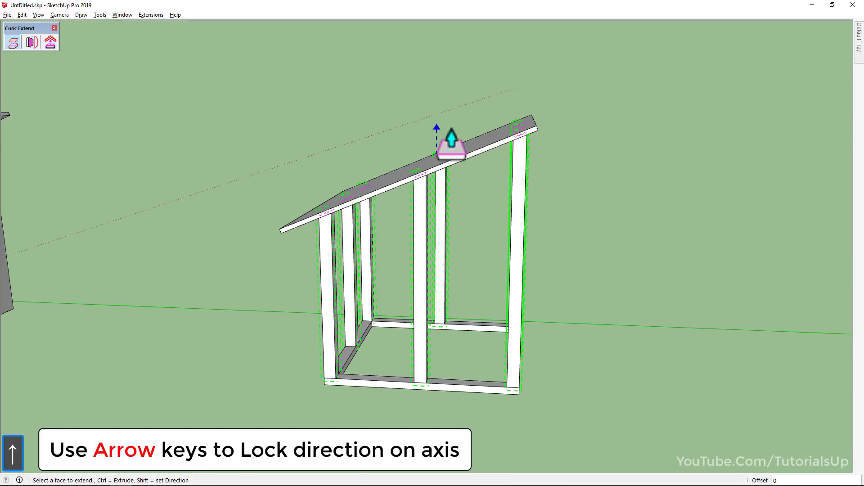
{"action": "key", "text": "Right"}
{"action": "key", "text": "Up"}
{"action": "left_click", "coordinate": [437, 128]}
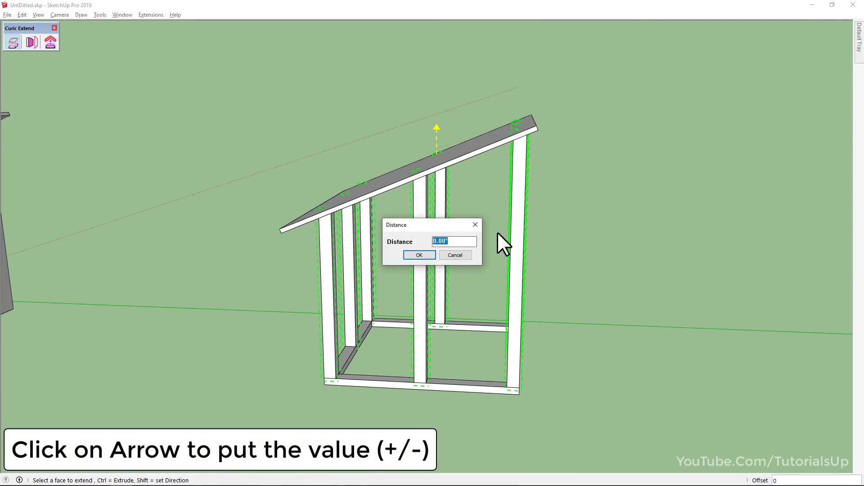
{"action": "type", "text": "-30"}
{"action": "left_click", "coordinate": [426, 255]}
Step: Extend the selected tops of the shortened studs back up to the underside of the roof
{"action": "middle_click_drag", "start_coordinate": [427, 254], "coordinate": [291, 210]}
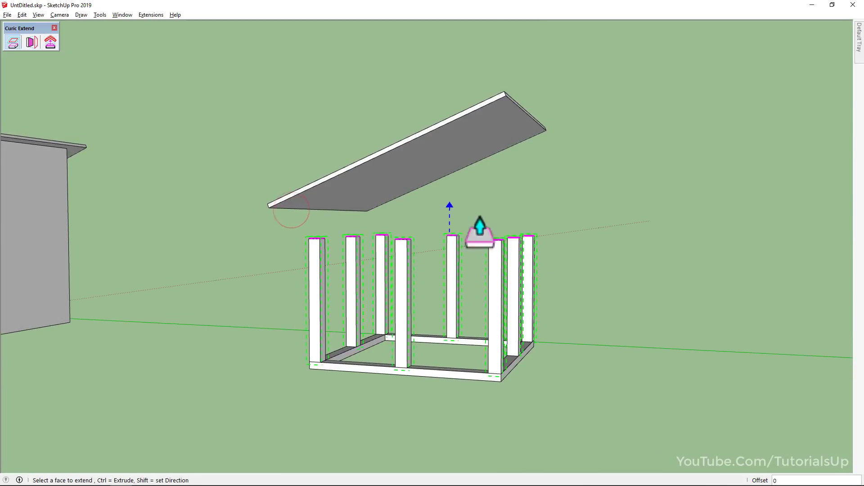
{"action": "left_click", "coordinate": [453, 160]}
{"action": "middle_click_drag", "start_coordinate": [482, 170], "coordinate": [329, 295]}
{"action": "scroll", "coordinate": [330, 297], "scroll_direction": "down", "scroll_amount": 5}
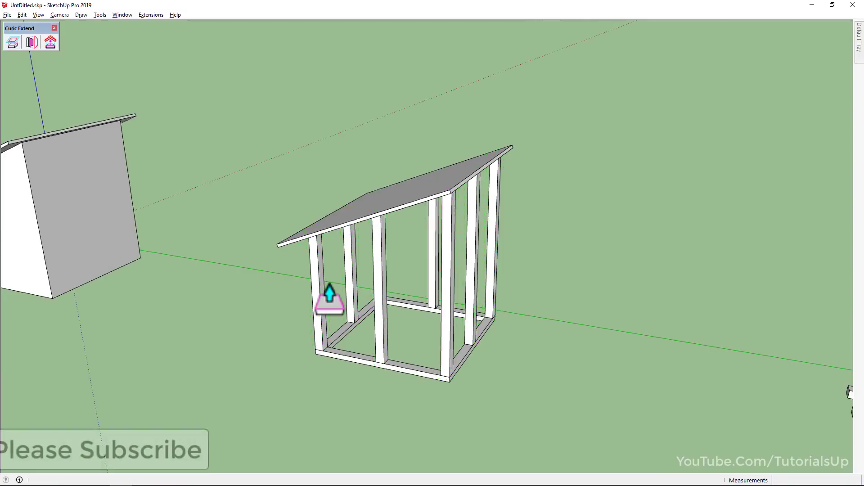
Step: Extend the farthest small block's end face along the green axis to the side of the long angled beam
{"action": "middle_click_drag", "start_coordinate": [686, 391], "coordinate": [518, 371], "text": "shift"}
{"action": "scroll", "coordinate": [490, 346], "scroll_direction": "up", "scroll_amount": 6}
{"action": "middle_click_drag", "start_coordinate": [498, 282], "coordinate": [608, 297], "text": "shift"}
{"action": "scroll", "coordinate": [588, 291], "scroll_direction": "up", "scroll_amount": 1}
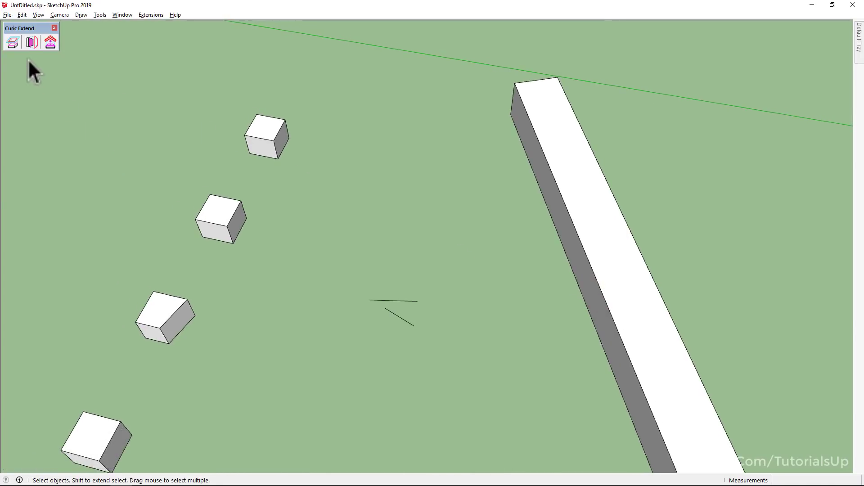
{"action": "left_click", "coordinate": [13, 43]}
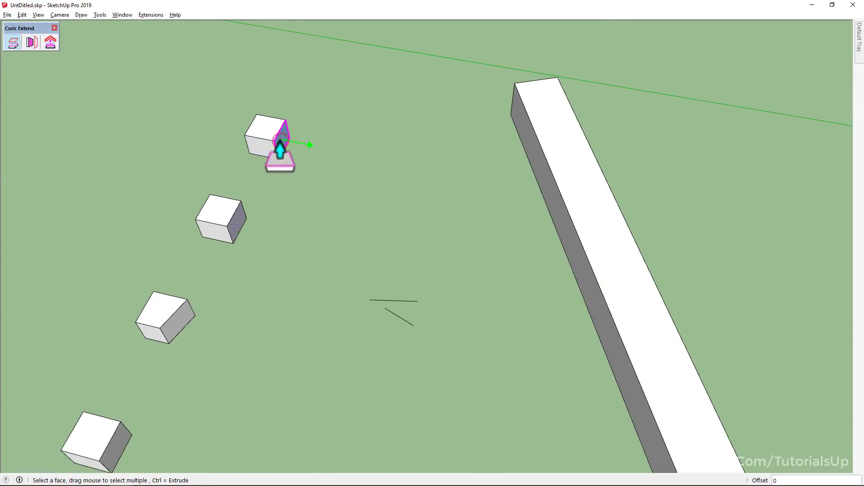
{"action": "left_click", "coordinate": [279, 142]}
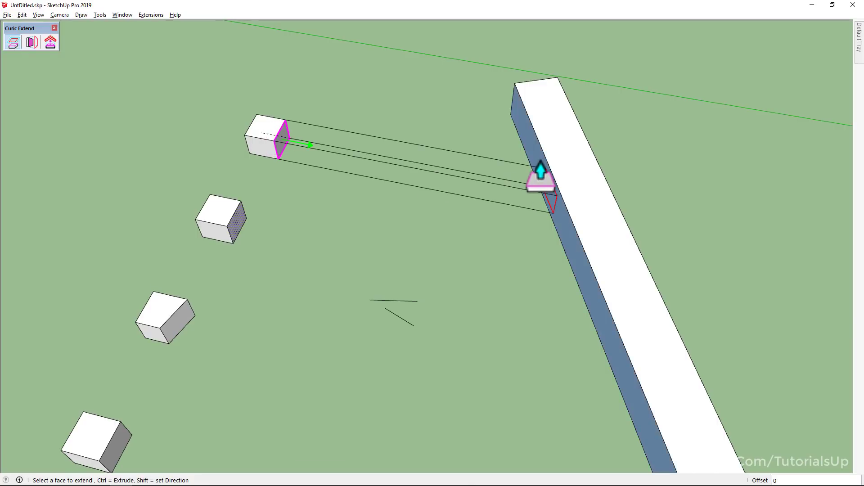
{"action": "left_click", "coordinate": [540, 171]}
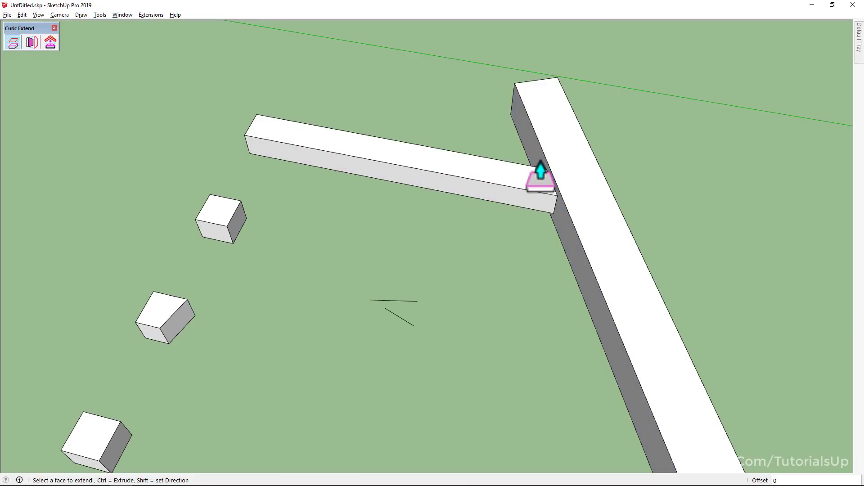
Step: Extend the second block to the angled beam along the green axis, after trying a loose edge as custom direction
{"action": "left_click", "coordinate": [234, 227]}
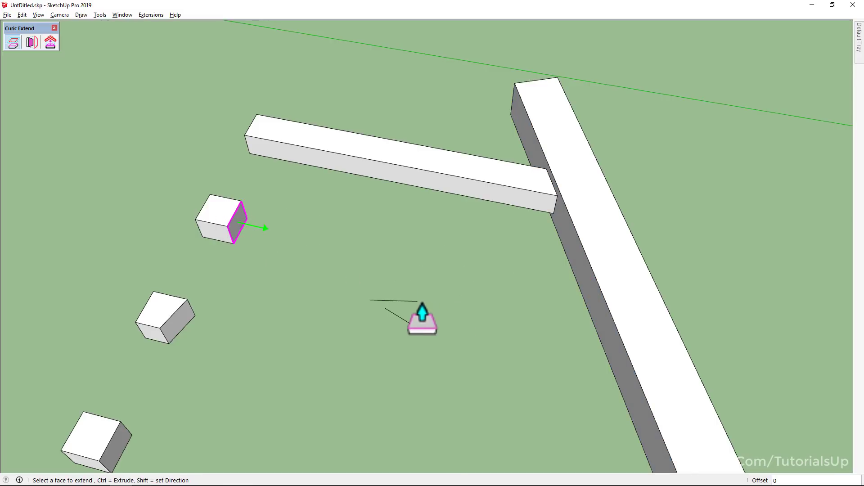
{"action": "left_click", "coordinate": [396, 301], "text": "shift"}
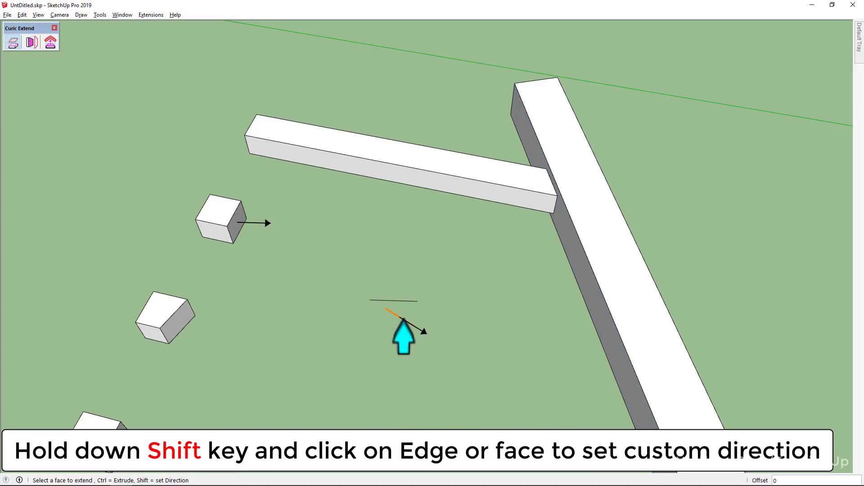
{"action": "scroll", "coordinate": [570, 270], "scroll_direction": "down", "scroll_amount": 2}
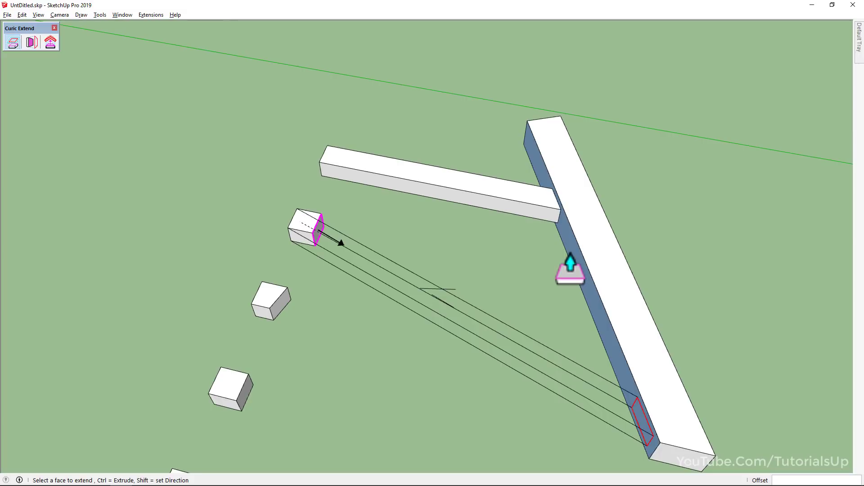
{"action": "key", "text": "Right"}
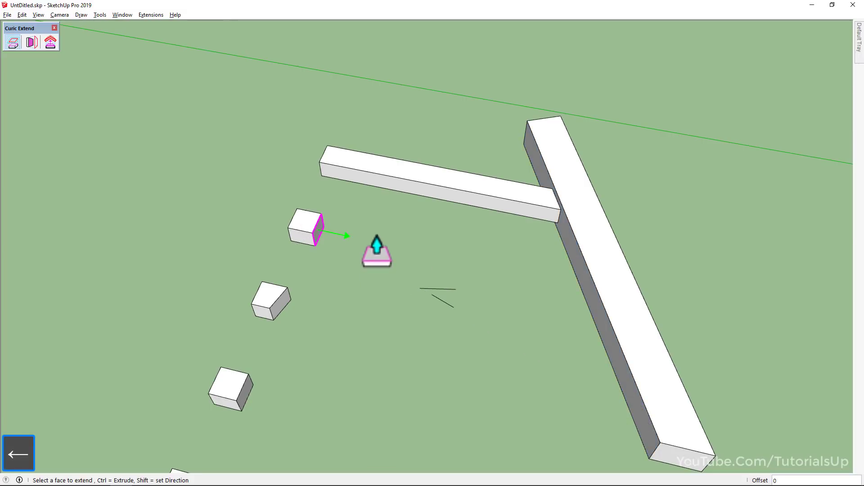
{"action": "left_click", "coordinate": [579, 267]}
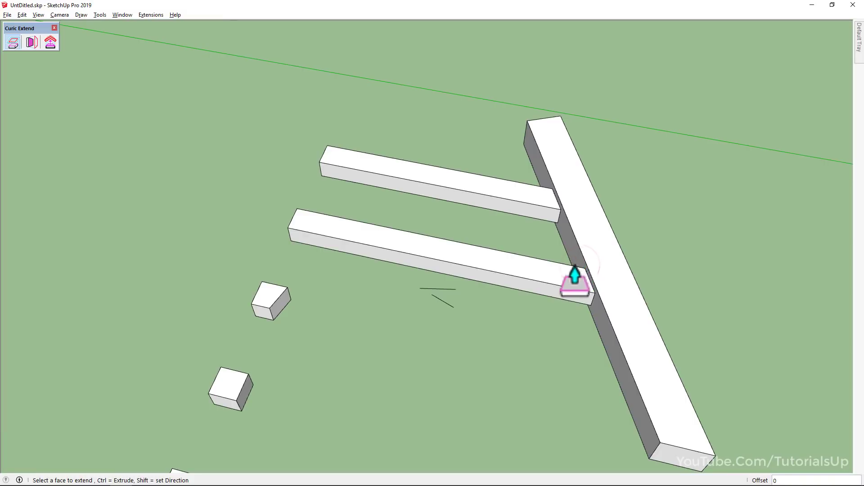
Step: Extend the third block's end face to the side of the angled beam, locking the direction to the green axis
{"action": "left_click", "coordinate": [279, 307]}
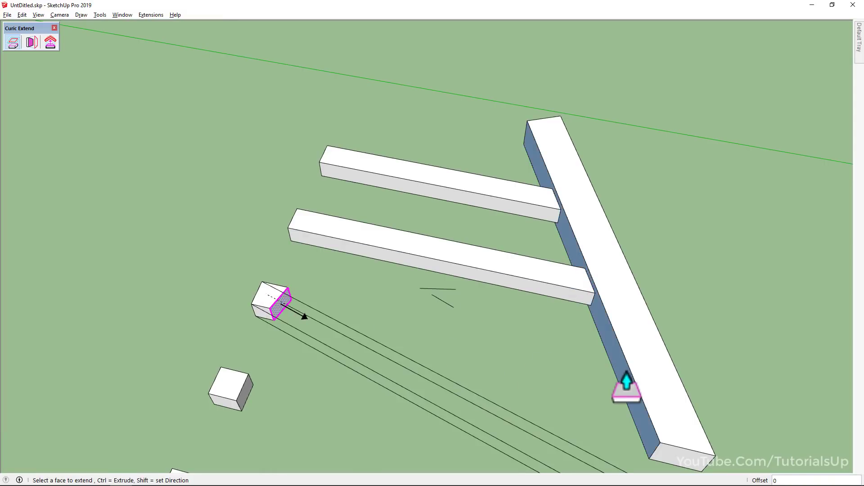
{"action": "key", "text": "Right"}
{"action": "key", "text": "Left"}
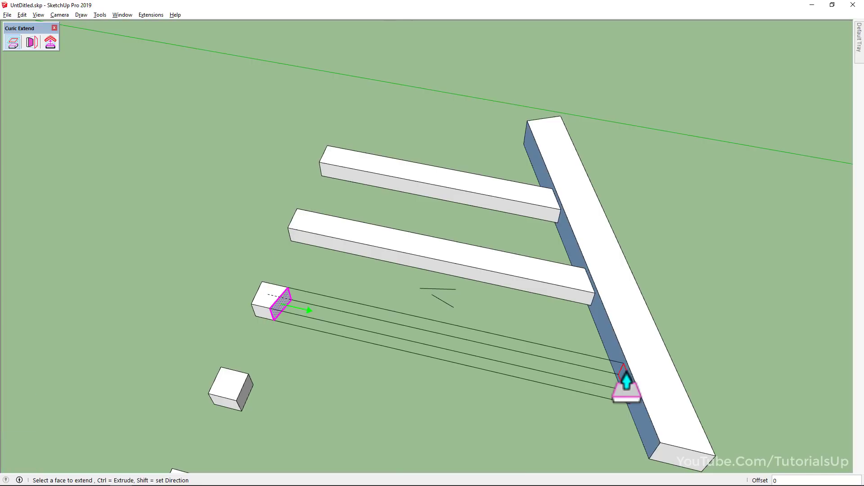
{"action": "left_click", "coordinate": [613, 351]}
{"action": "key", "text": "space"}
Step: Extrude the angled beam's near end face along the red axis to the plane of the nearest block's front face
{"action": "left_click_drag", "start_coordinate": [612, 351], "coordinate": [612, 173]}
{"action": "scroll", "coordinate": [531, 264], "scroll_direction": "down", "scroll_amount": 3}
{"action": "left_click_drag", "start_coordinate": [532, 185], "coordinate": [477, 254]}
{"action": "left_click", "coordinate": [6, 48]}
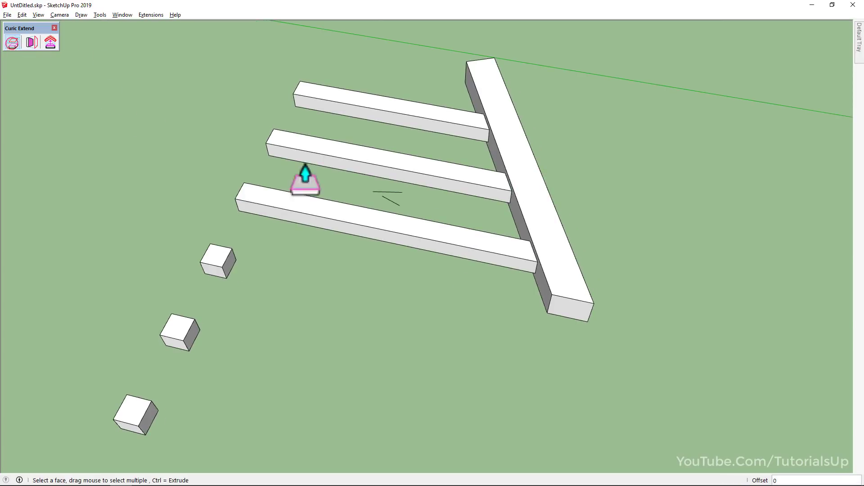
{"action": "left_click", "coordinate": [578, 324]}
{"action": "scroll", "coordinate": [545, 248], "scroll_direction": "down", "scroll_amount": 3}
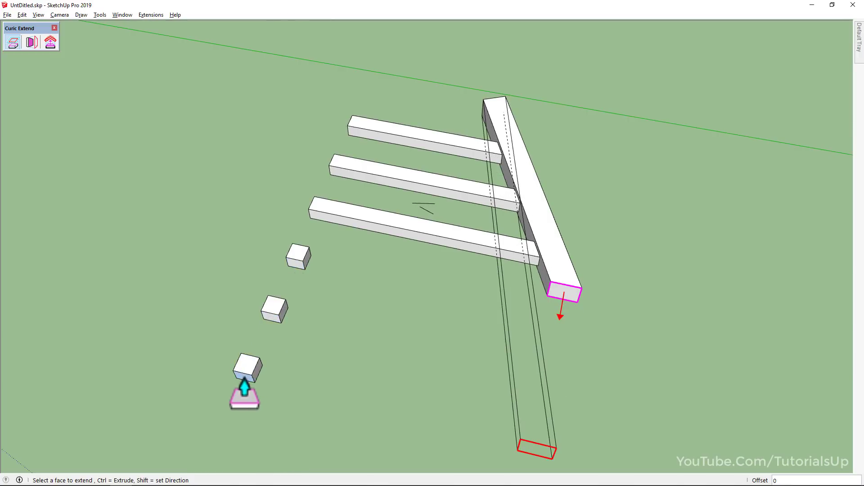
{"action": "key", "text": "ctrl"}
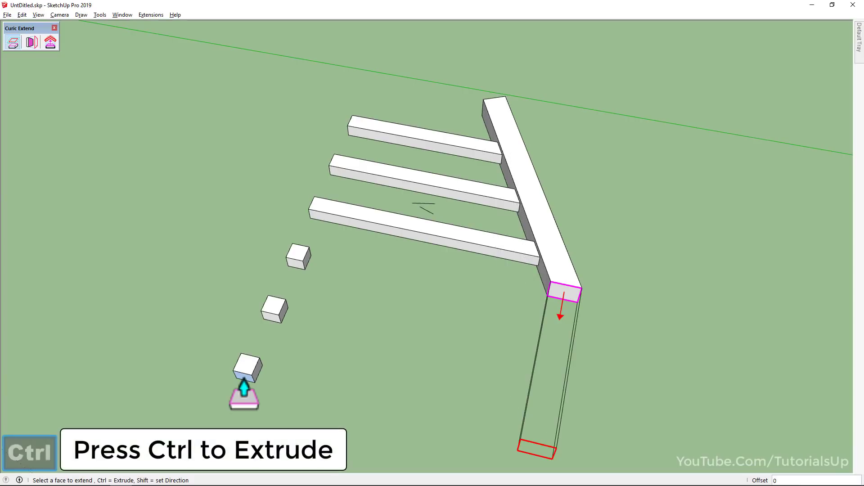
{"action": "key", "text": "ctrl"}
{"action": "key", "text": "ctrl"}
{"action": "key", "text": "ctrl"}
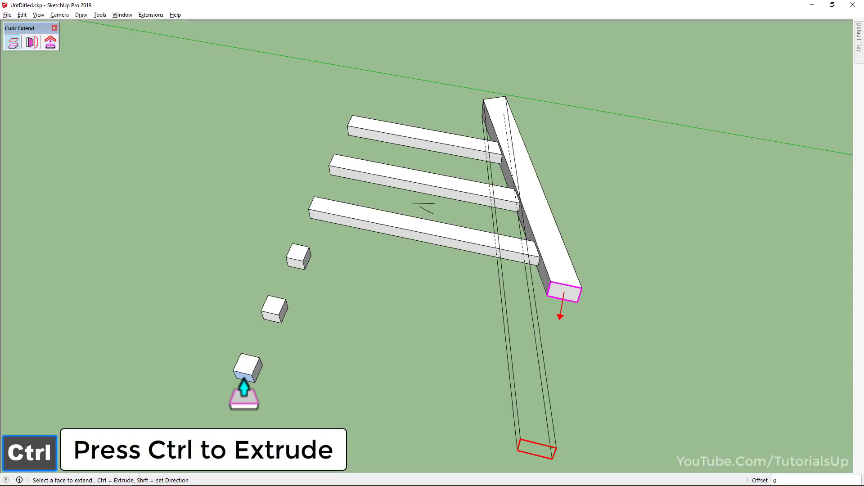
{"action": "key", "text": "ctrl"}
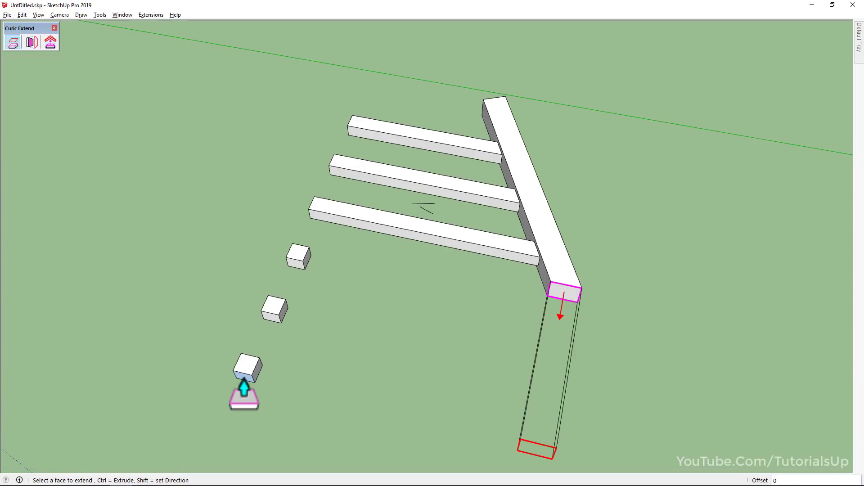
{"action": "left_click", "coordinate": [244, 380]}
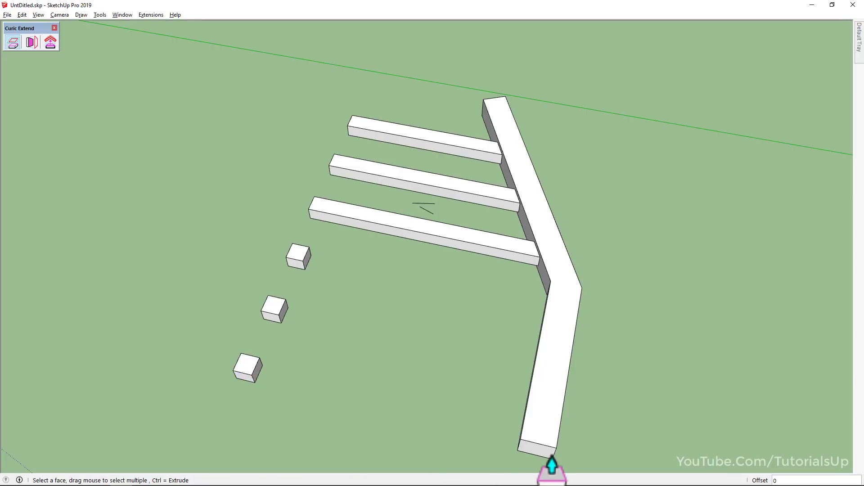
Step: Pull the beam's extruded end back to the middle remaining block's front face, and extend it again to the nearest block's face
{"action": "left_click", "coordinate": [536, 451]}
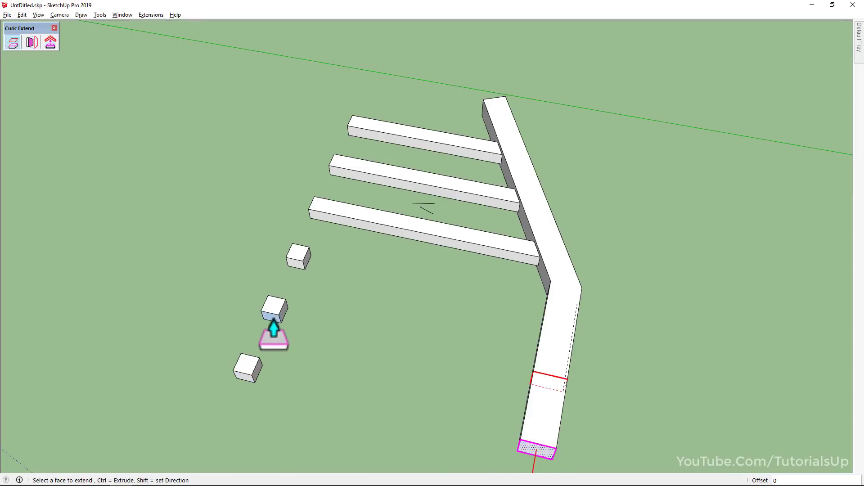
{"action": "left_click", "coordinate": [273, 320]}
{"action": "left_click", "coordinate": [549, 387]}
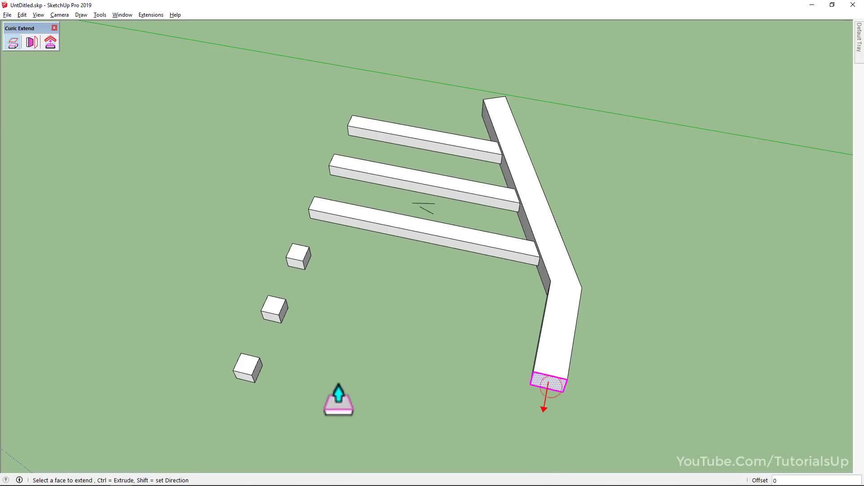
{"action": "left_click", "coordinate": [248, 378]}
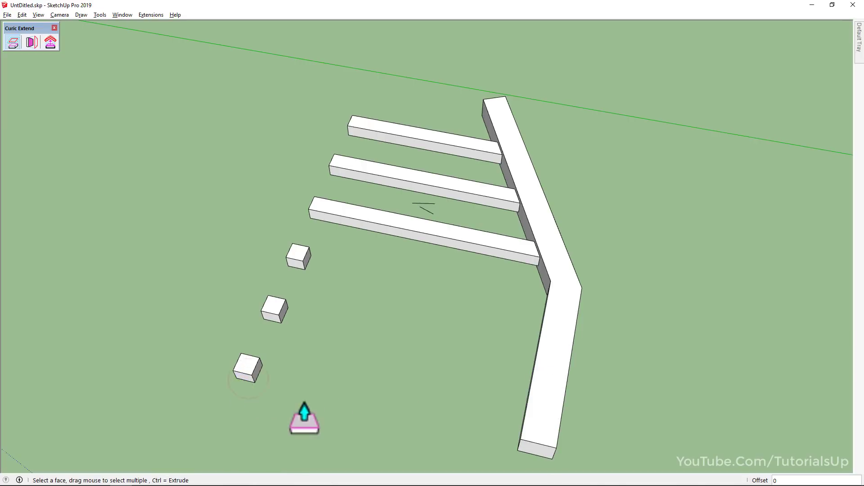
Step: Open the block nearest the extended beams for editing, examine whether its copies are linked components, and exit
{"action": "middle_click_drag", "start_coordinate": [299, 415], "coordinate": [409, 321]}
{"action": "key", "text": "space"}
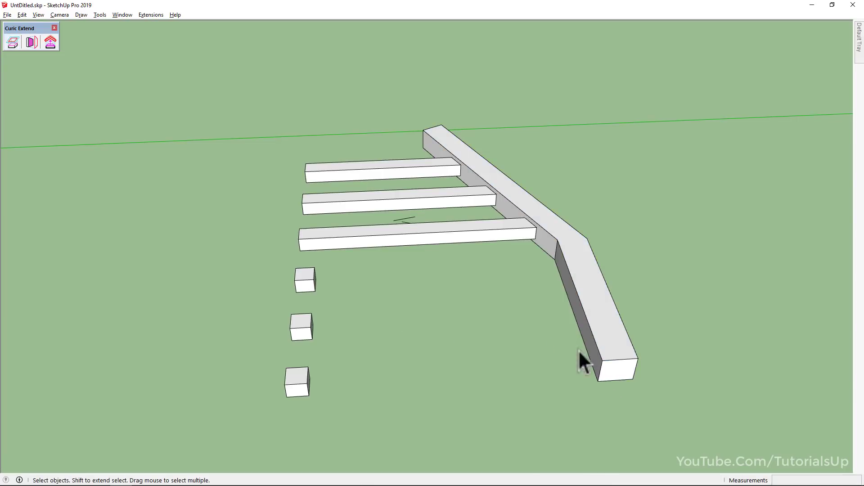
{"action": "middle_click_drag", "start_coordinate": [579, 349], "coordinate": [217, 360]}
{"action": "scroll", "coordinate": [184, 332], "scroll_direction": "up", "scroll_amount": 3}
{"action": "triple_click", "coordinate": [382, 197]}
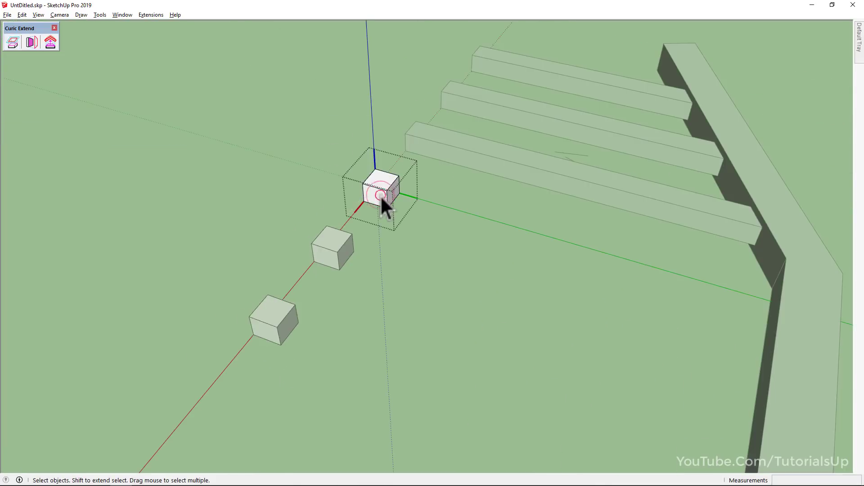
{"action": "left_click", "coordinate": [499, 361]}
{"action": "middle_click_drag", "start_coordinate": [498, 361], "coordinate": [403, 311]}
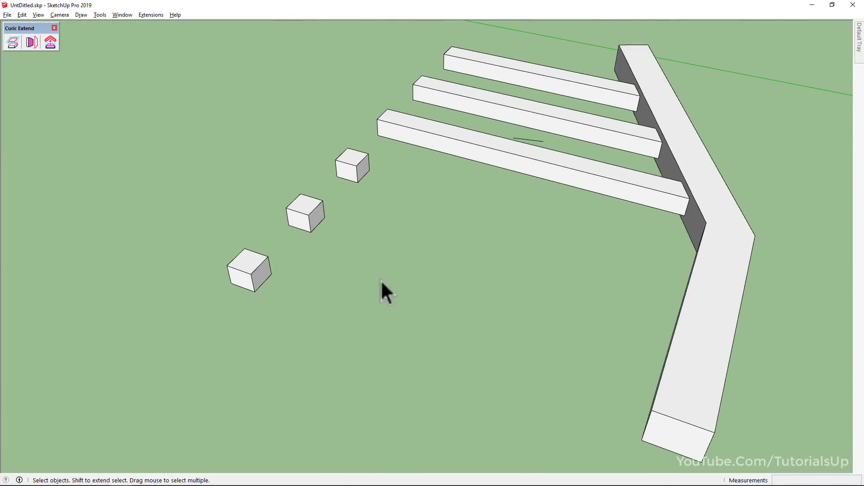
Step: Extend the linked blocks' end faces to the side of the angled beam with Make unique off, and undo the extension
{"action": "left_click", "coordinate": [13, 42]}
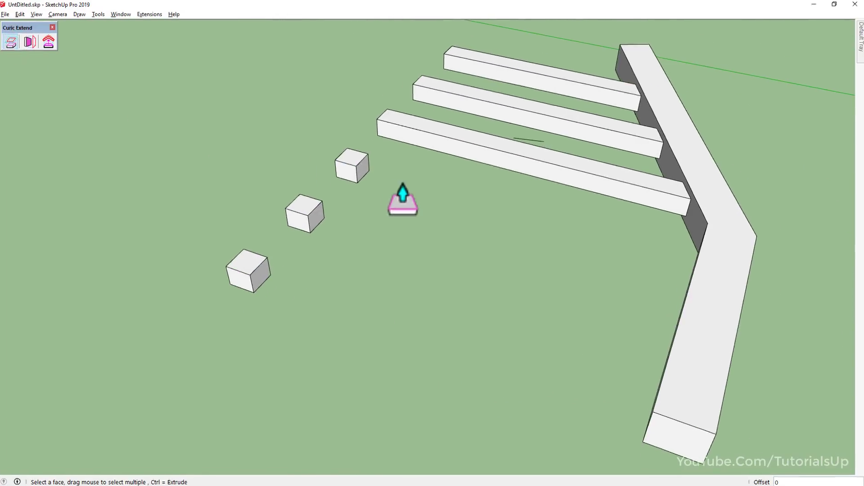
{"action": "right_click", "coordinate": [400, 160]}
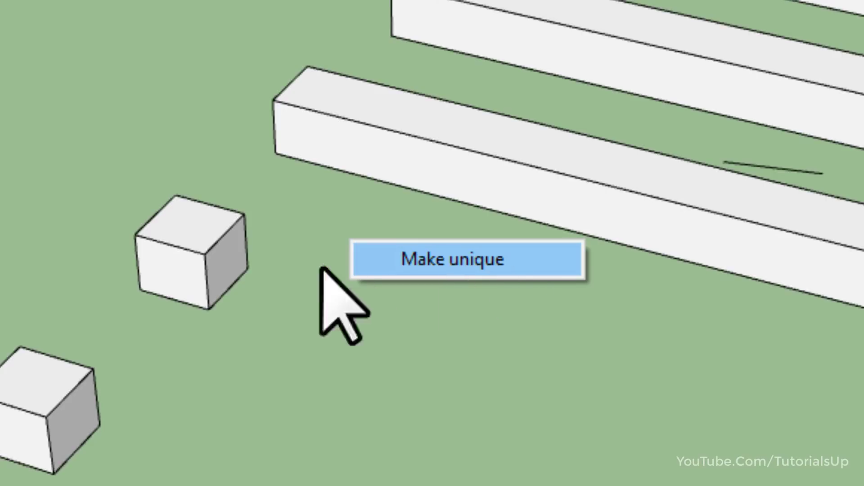
{"action": "left_click", "coordinate": [226, 266]}
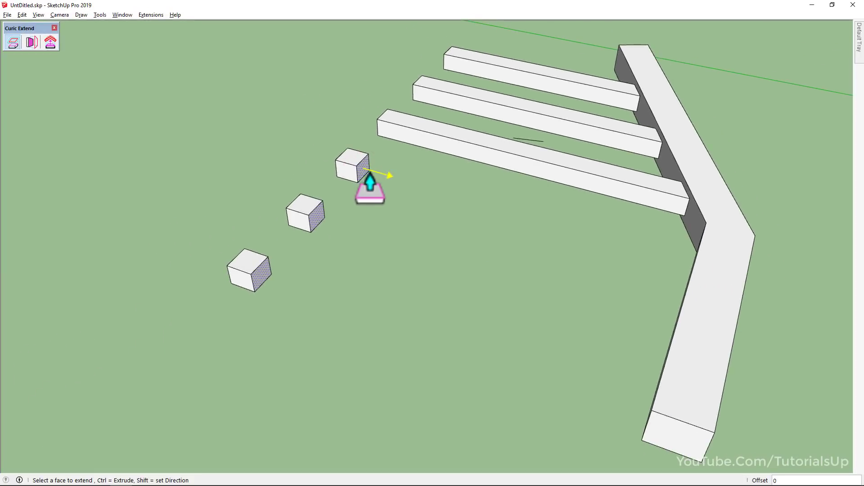
{"action": "left_click", "coordinate": [367, 176]}
{"action": "middle_click_drag", "start_coordinate": [459, 231], "coordinate": [625, 205]}
{"action": "left_click", "coordinate": [695, 208]}
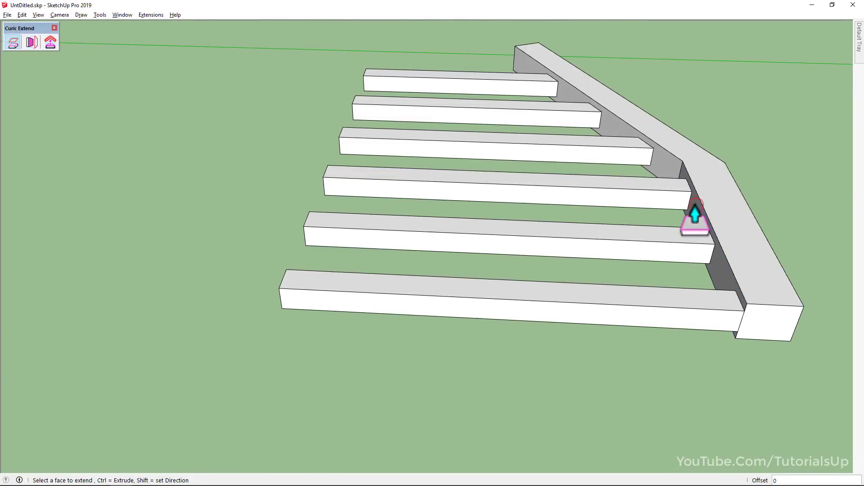
{"action": "middle_click_drag", "start_coordinate": [696, 223], "coordinate": [588, 228]}
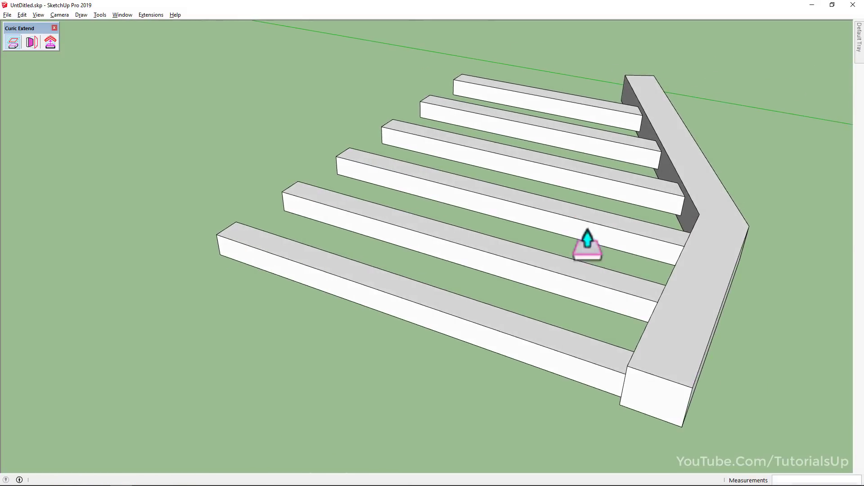
{"action": "key", "text": "ctrl+z"}
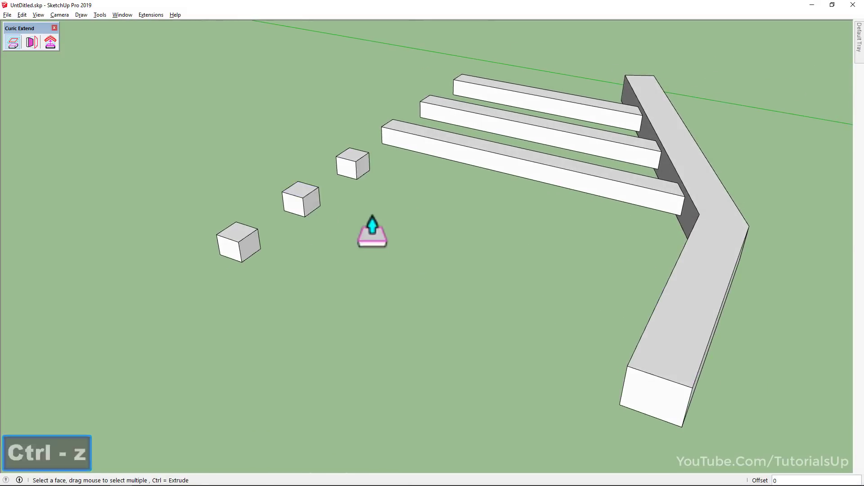
{"action": "middle_click_drag", "start_coordinate": [372, 235], "coordinate": [386, 209]}
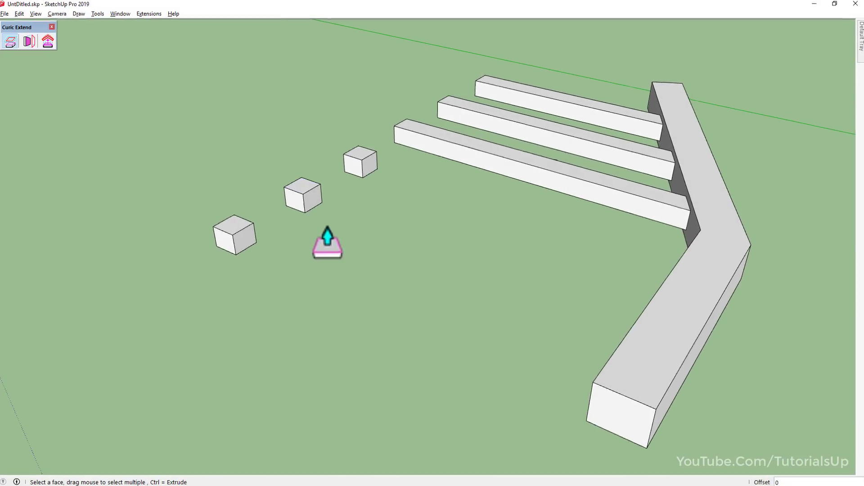
Step: Enable Make unique and extend only the farthest remaining block's end face to the side of the angled beam
{"action": "middle_click_drag", "start_coordinate": [327, 228], "coordinate": [422, 229]}
{"action": "right_click", "coordinate": [379, 193]}
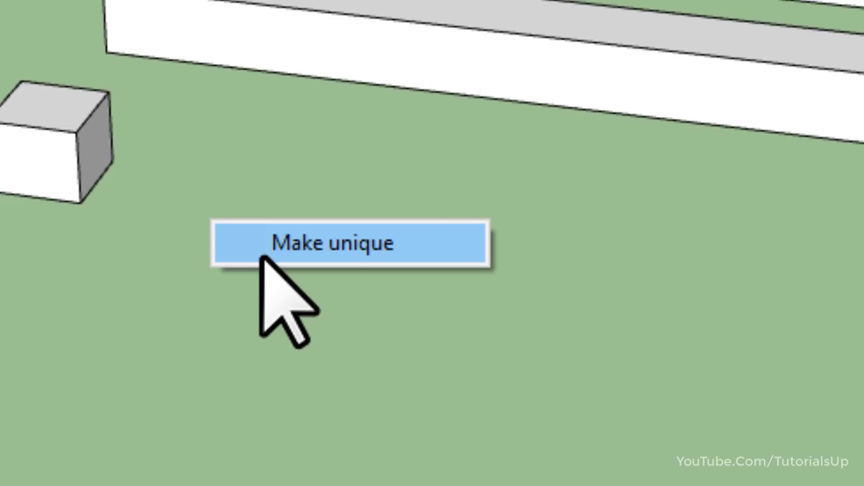
{"action": "left_click", "coordinate": [262, 257]}
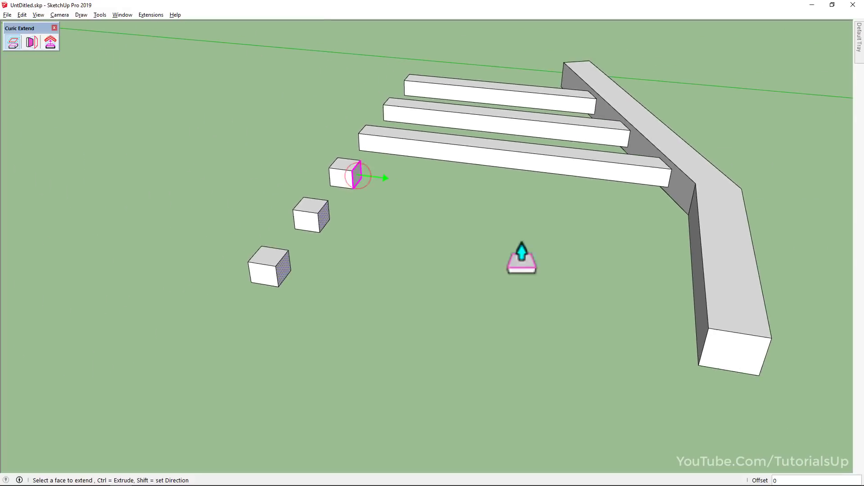
{"action": "middle_click_drag", "start_coordinate": [603, 243], "coordinate": [247, 315]}
{"action": "left_click", "coordinate": [699, 223]}
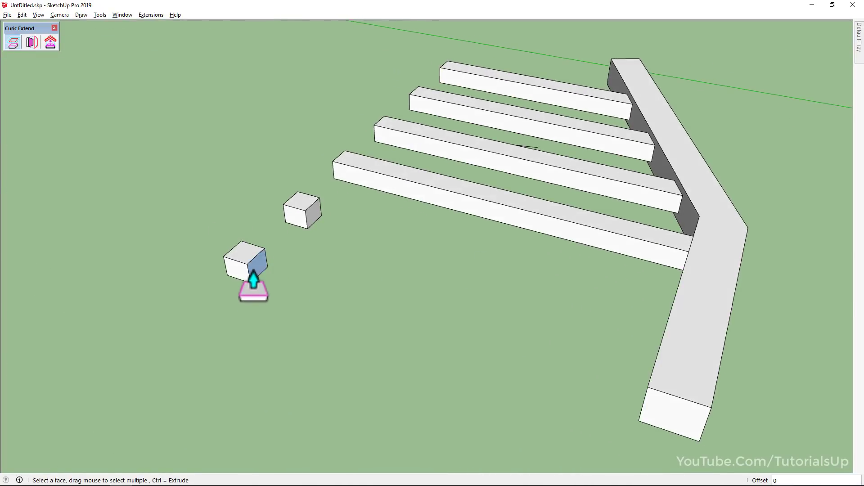
Step: Disable Make unique and extend the two remaining linked blocks together to the side of the angled beam
{"action": "right_click", "coordinate": [304, 248]}
{"action": "left_click", "coordinate": [329, 254]}
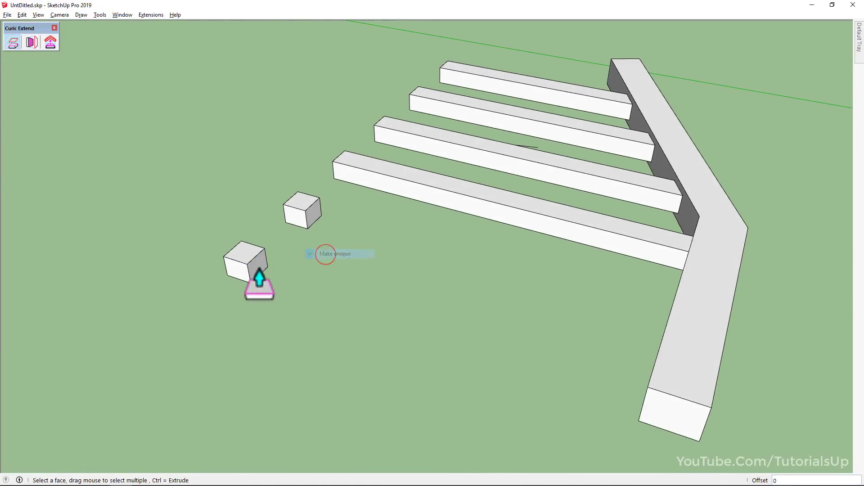
{"action": "middle_click_drag", "start_coordinate": [428, 315], "coordinate": [614, 300]}
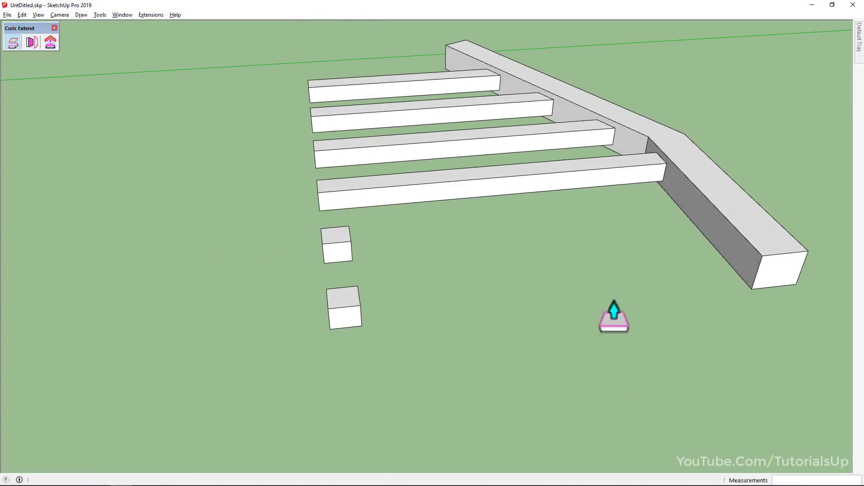
{"action": "left_click", "coordinate": [691, 210]}
{"action": "key", "text": "space"}
{"action": "scroll", "coordinate": [409, 310], "scroll_direction": "down", "scroll_amount": 5}
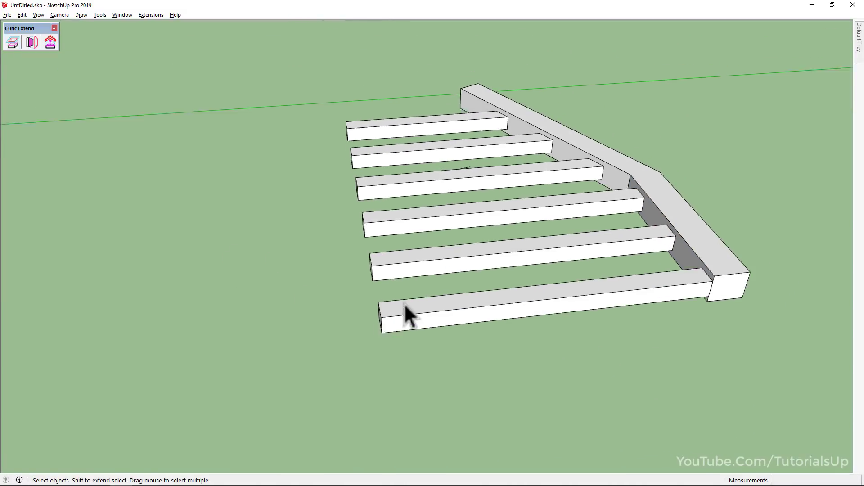
Step: Extend the free end faces of all six beams outward together by a distance of 5
{"action": "key", "text": "space"}
{"action": "middle_click_drag", "start_coordinate": [555, 263], "coordinate": [684, 274], "text": "shift"}
{"action": "middle_click_drag", "start_coordinate": [471, 323], "coordinate": [274, 206]}
{"action": "left_click_drag", "start_coordinate": [360, 379], "coordinate": [365, 369]}
{"action": "middle_click_drag", "start_coordinate": [365, 369], "coordinate": [322, 299]}
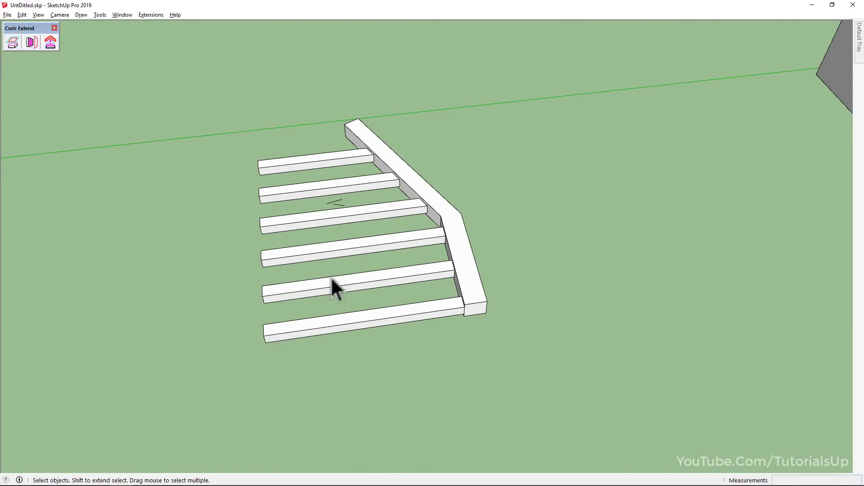
{"action": "scroll", "coordinate": [350, 280], "scroll_direction": "up", "scroll_amount": 2}
{"action": "left_click", "coordinate": [12, 43]}
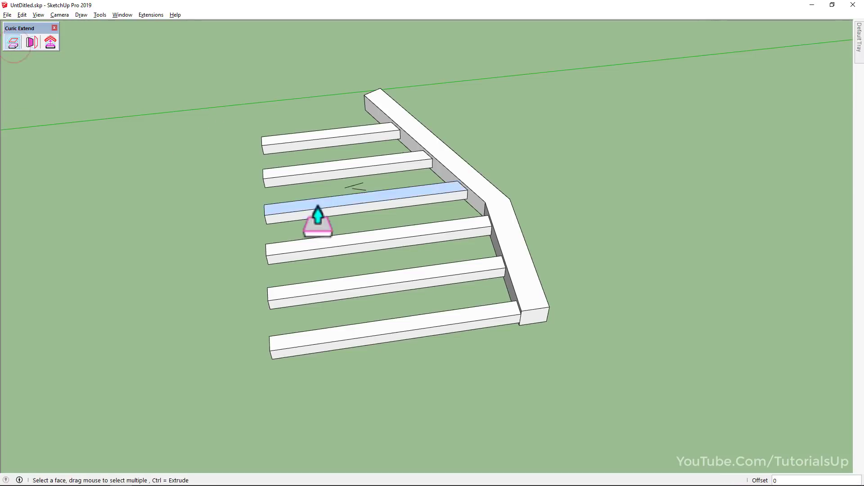
{"action": "middle_click_drag", "start_coordinate": [333, 216], "coordinate": [286, 125]}
{"action": "left_click_drag", "start_coordinate": [227, 104], "coordinate": [299, 356]}
{"action": "middle_click_drag", "start_coordinate": [299, 355], "coordinate": [382, 333]}
{"action": "scroll", "coordinate": [320, 347], "scroll_direction": "up", "scroll_amount": 2}
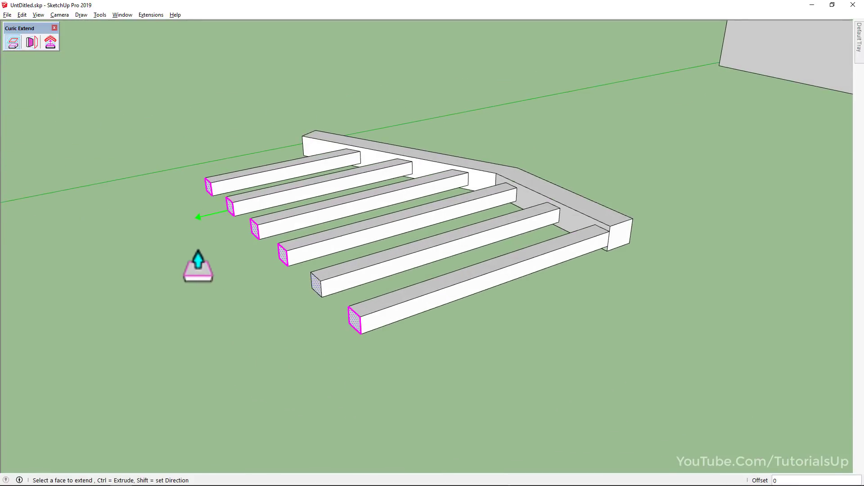
{"action": "left_click", "coordinate": [210, 227]}
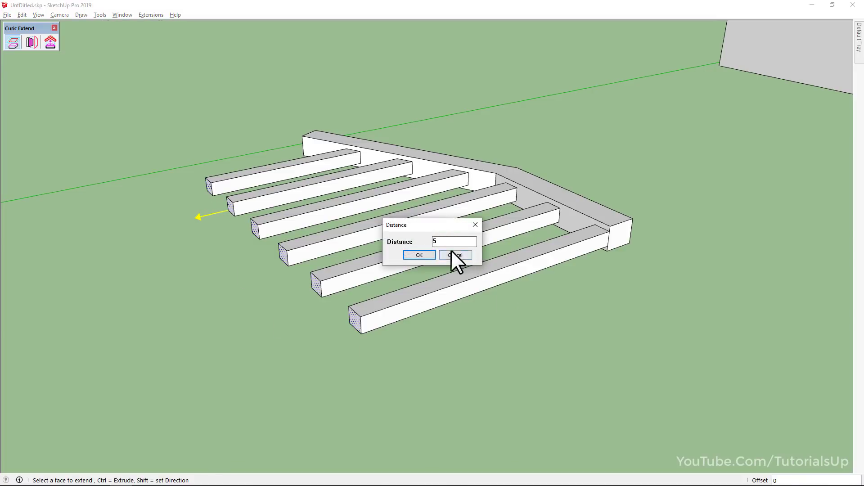
{"action": "left_click", "coordinate": [423, 254]}
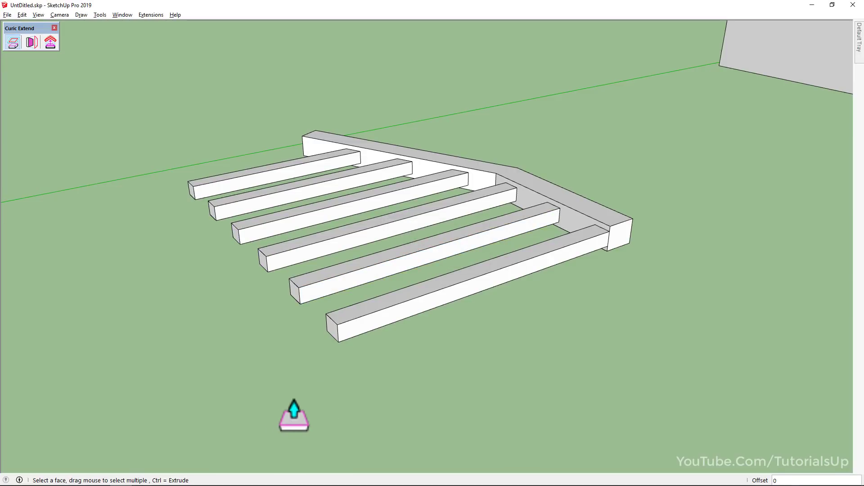
Step: In the walled room model, extend the open end face of the partition wall to the outer wall's inner face
{"action": "middle_click_drag", "start_coordinate": [366, 325], "coordinate": [333, 347]}
{"action": "key", "text": "space"}
{"action": "scroll", "coordinate": [277, 355], "scroll_direction": "down", "scroll_amount": 2}
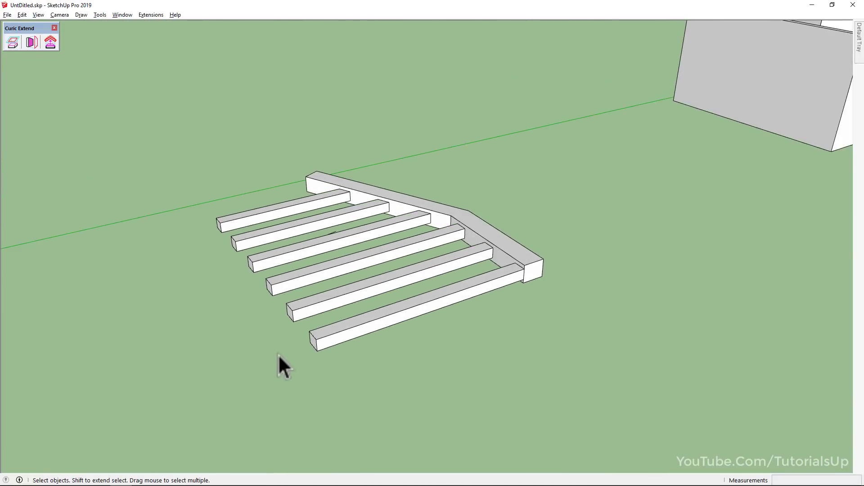
{"action": "scroll", "coordinate": [277, 355], "scroll_direction": "down", "scroll_amount": 2}
{"action": "key", "text": "h"}
{"action": "left_click_drag", "start_coordinate": [640, 205], "coordinate": [291, 360]}
{"action": "scroll", "coordinate": [360, 296], "scroll_direction": "up", "scroll_amount": 4}
{"action": "middle_click_drag", "start_coordinate": [374, 306], "coordinate": [374, 197]}
{"action": "scroll", "coordinate": [191, 222], "scroll_direction": "up", "scroll_amount": 3}
{"action": "middle_click_drag", "start_coordinate": [271, 216], "coordinate": [252, 148]}
{"action": "left_click", "coordinate": [13, 44]}
{"action": "left_click", "coordinate": [512, 153]}
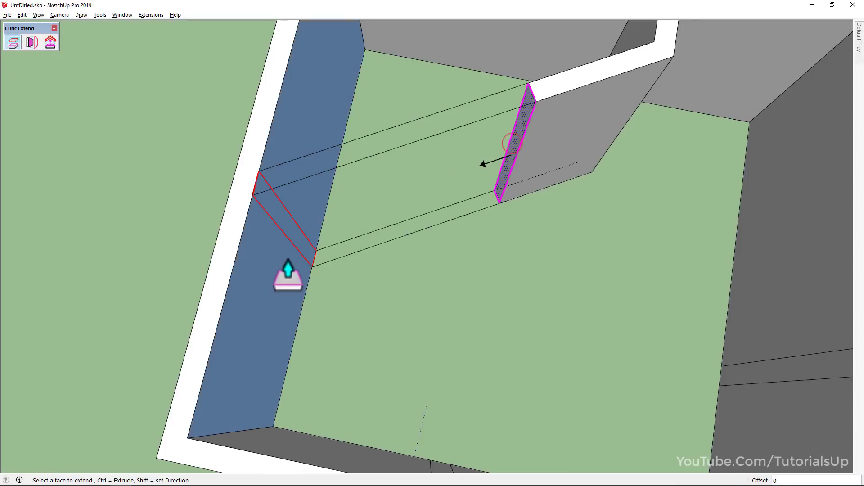
{"action": "left_click", "coordinate": [299, 260]}
Step: Extend two narrow wall faces across the rooms to the opposite walls' inner faces with the Extrude option
{"action": "middle_click_drag", "start_coordinate": [286, 270], "coordinate": [118, 219]}
{"action": "left_click", "coordinate": [176, 255]}
{"action": "scroll", "coordinate": [176, 254], "scroll_direction": "down", "scroll_amount": 5}
{"action": "middle_click_drag", "start_coordinate": [444, 247], "coordinate": [461, 138]}
{"action": "key", "text": "ctrl"}
{"action": "left_click", "coordinate": [471, 241]}
{"action": "scroll", "coordinate": [256, 216], "scroll_direction": "up", "scroll_amount": 3}
{"action": "left_click", "coordinate": [193, 212]}
{"action": "key", "text": "ctrl"}
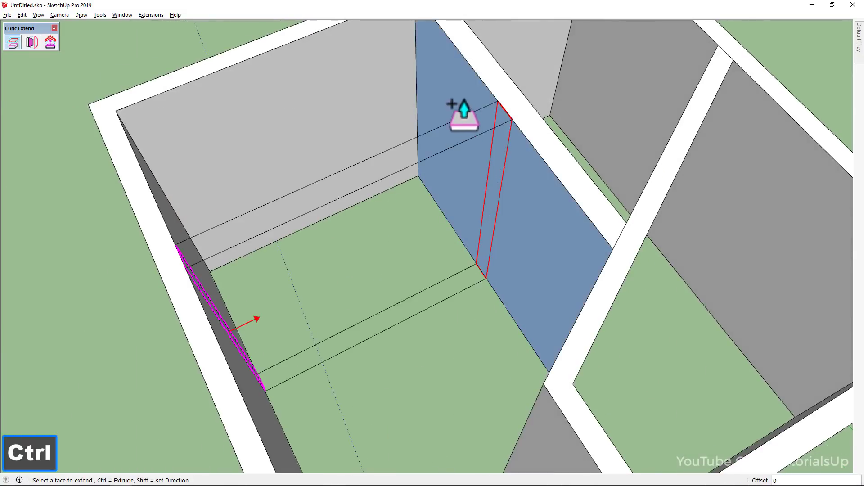
{"action": "left_click", "coordinate": [456, 108]}
Step: In the roof model, try to extend the floor's border face up to the roof's flat section, and undo it
{"action": "key", "text": "space"}
{"action": "middle_click_drag", "start_coordinate": [435, 331], "coordinate": [621, 269]}
{"action": "scroll", "coordinate": [352, 235], "scroll_direction": "down", "scroll_amount": 4}
{"action": "key", "text": "space"}
{"action": "scroll", "coordinate": [450, 270], "scroll_direction": "down", "scroll_amount": 3}
{"action": "middle_click_drag", "start_coordinate": [427, 271], "coordinate": [446, 267], "text": "shift"}
{"action": "scroll", "coordinate": [383, 230], "scroll_direction": "down", "scroll_amount": 3}
{"action": "middle_click_drag", "start_coordinate": [381, 230], "coordinate": [253, 372], "text": "shift"}
{"action": "scroll", "coordinate": [428, 218], "scroll_direction": "up", "scroll_amount": 4}
{"action": "middle_click_drag", "start_coordinate": [428, 217], "coordinate": [225, 173], "text": "shift"}
{"action": "scroll", "coordinate": [281, 292], "scroll_direction": "up", "scroll_amount": 3}
{"action": "middle_click_drag", "start_coordinate": [225, 173], "coordinate": [354, 68], "text": "shift"}
{"action": "scroll", "coordinate": [379, 159], "scroll_direction": "up", "scroll_amount": 4}
{"action": "middle_click_drag", "start_coordinate": [379, 159], "coordinate": [368, 239], "text": "shift"}
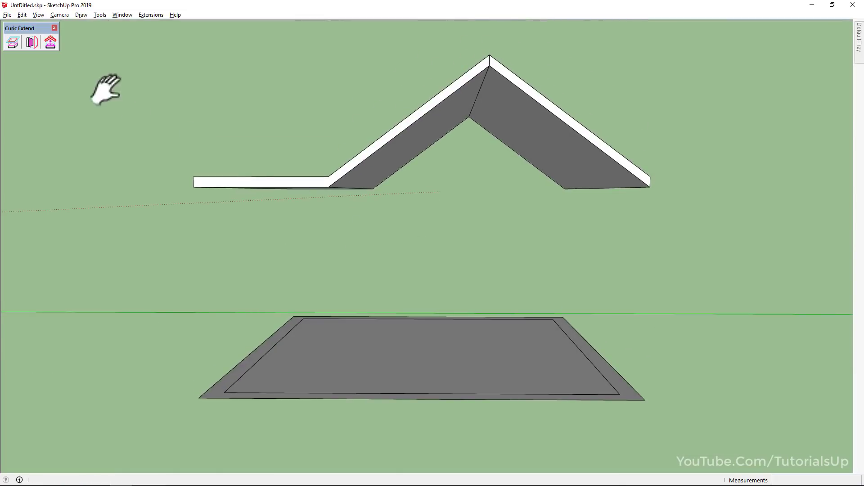
{"action": "left_click", "coordinate": [13, 42]}
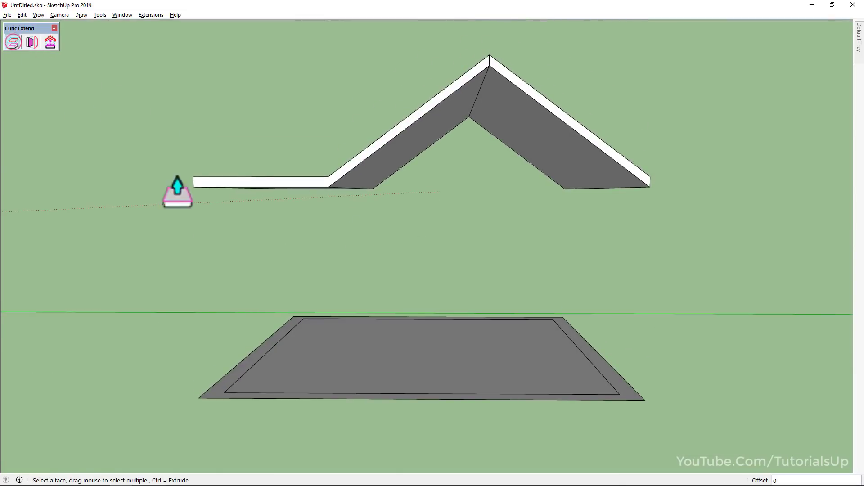
{"action": "left_click", "coordinate": [246, 366]}
{"action": "middle_click_drag", "start_coordinate": [354, 214], "coordinate": [366, 130]}
{"action": "middle_click_drag", "start_coordinate": [323, 207], "coordinate": [384, 150]}
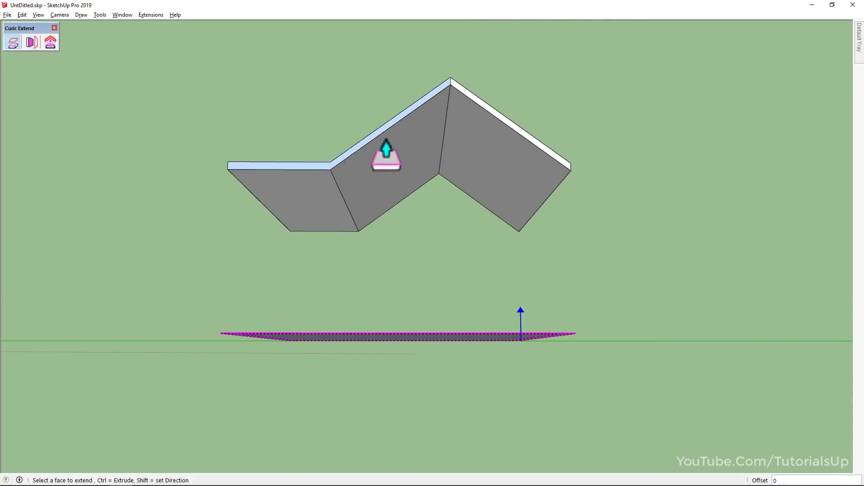
{"action": "left_click", "coordinate": [303, 218]}
{"action": "key", "text": "ctrl+z"}
Step: Try to extend the floor's border face up to the roof with the Extrude option, and undo it
{"action": "middle_click_drag", "start_coordinate": [304, 225], "coordinate": [251, 376]}
{"action": "left_click", "coordinate": [249, 376]}
{"action": "middle_click_drag", "start_coordinate": [349, 340], "coordinate": [331, 382]}
{"action": "key", "text": "ctrl"}
{"action": "left_click", "coordinate": [294, 191]}
{"action": "key", "text": "ctrl+z"}
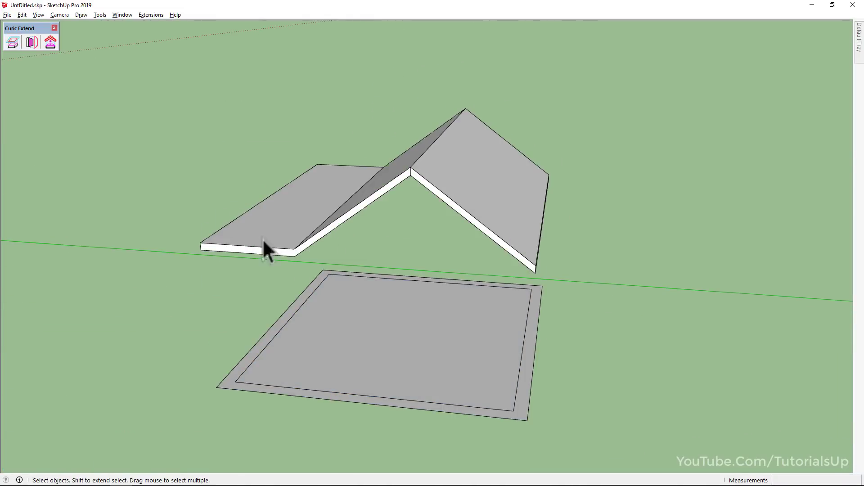
Step: Extend the floor's border up to the flat roof section's underside, limited to the area that section covers
{"action": "left_click", "coordinate": [30, 42]}
{"action": "middle_click_drag", "start_coordinate": [252, 359], "coordinate": [299, 182]}
{"action": "scroll", "coordinate": [263, 208], "scroll_direction": "up", "scroll_amount": 1}
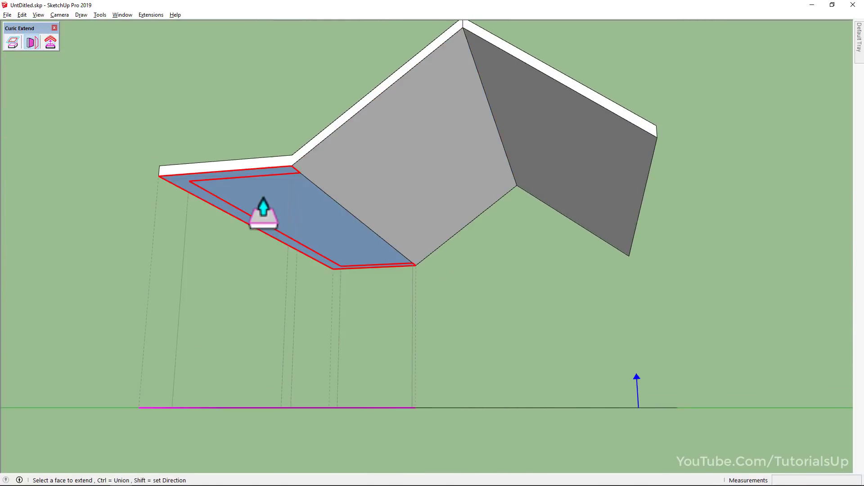
{"action": "left_click", "coordinate": [303, 230]}
{"action": "middle_click_drag", "start_coordinate": [322, 227], "coordinate": [305, 296]}
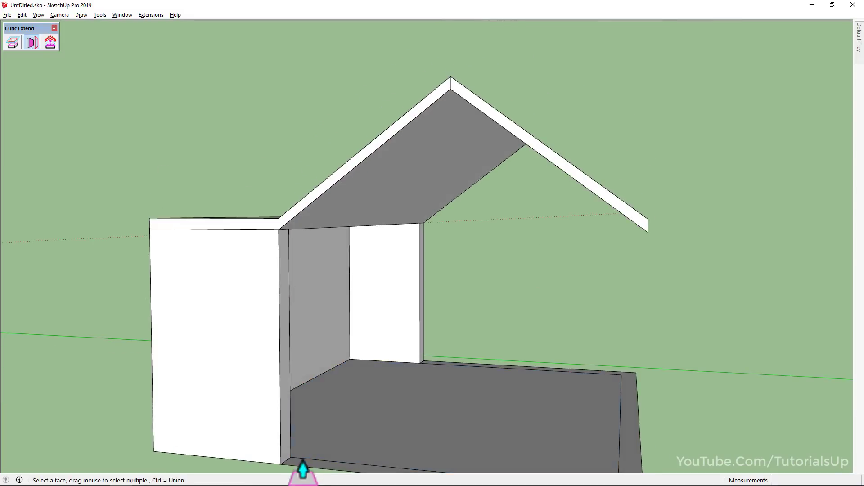
Step: Extend the rest of the floor's border up to the undersides of both sloped roof sections to complete the walls
{"action": "left_click", "coordinate": [440, 198]}
{"action": "middle_click_drag", "start_coordinate": [428, 218], "coordinate": [498, 189]}
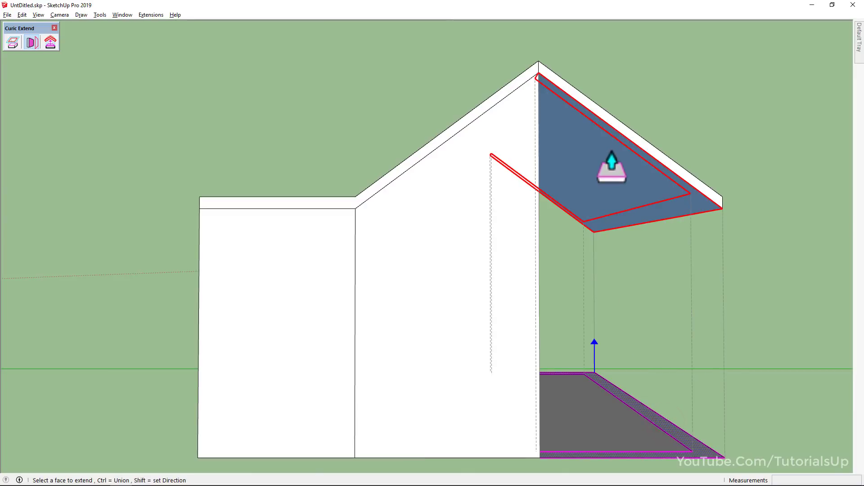
{"action": "left_click", "coordinate": [610, 162]}
{"action": "key", "text": "space"}
Step: Extend the farther block's end face along the green axis to the side of the angled beam, keeping the extension unmerged
{"action": "middle_click_drag", "start_coordinate": [515, 168], "coordinate": [376, 313]}
{"action": "scroll", "coordinate": [298, 247], "scroll_direction": "down", "scroll_amount": 3}
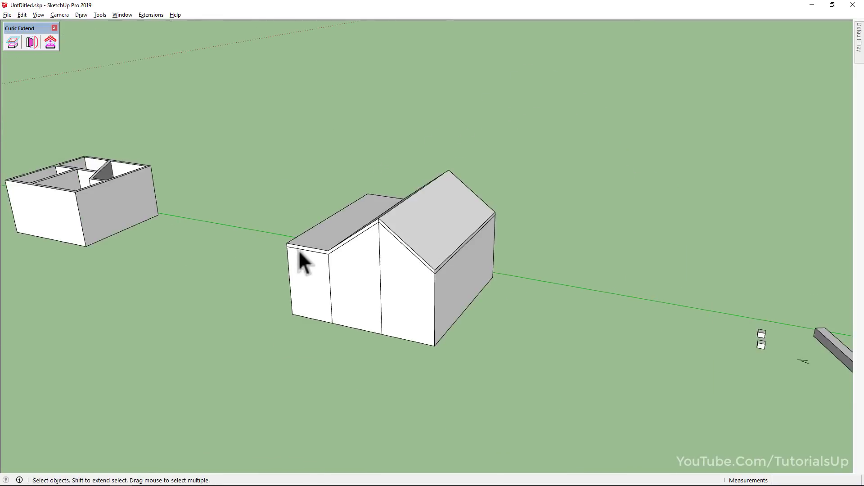
{"action": "middle_click_drag", "start_coordinate": [298, 247], "coordinate": [360, 292]}
{"action": "key", "text": "space"}
{"action": "middle_click_drag", "start_coordinate": [617, 341], "coordinate": [123, 158], "text": "shift"}
{"action": "scroll", "coordinate": [203, 166], "scroll_direction": "up", "scroll_amount": 3}
{"action": "middle_click_drag", "start_coordinate": [323, 223], "coordinate": [497, 187]}
{"action": "scroll", "coordinate": [491, 186], "scroll_direction": "up", "scroll_amount": 3}
{"action": "scroll", "coordinate": [283, 201], "scroll_direction": "up", "scroll_amount": 2}
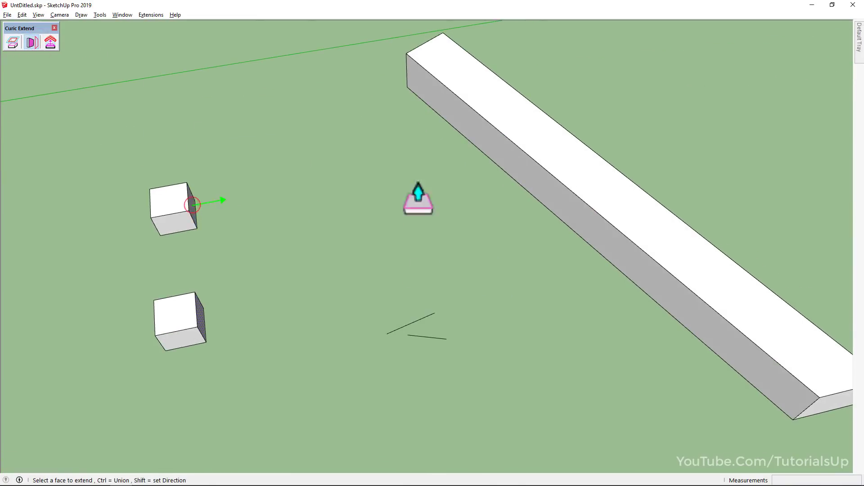
{"action": "left_click", "coordinate": [496, 153]}
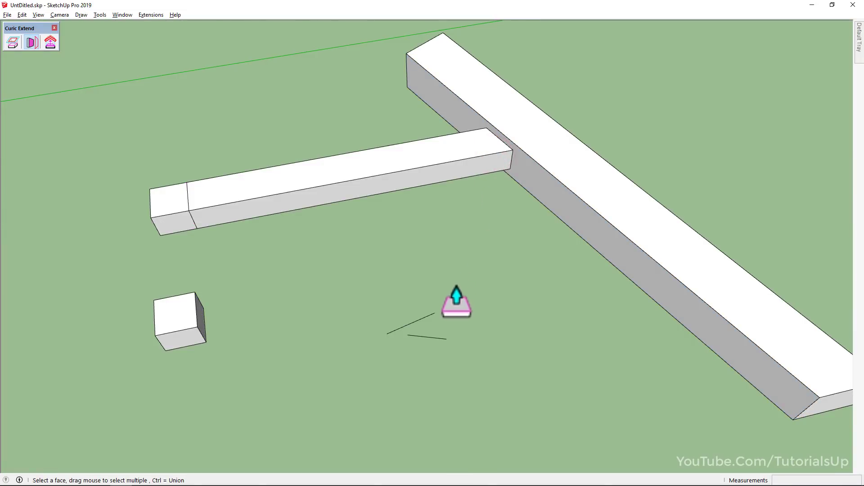
Step: Extend the nearer block's end face to the angled beam's side, following the direction of the longer reference line
{"action": "left_click", "coordinate": [199, 319]}
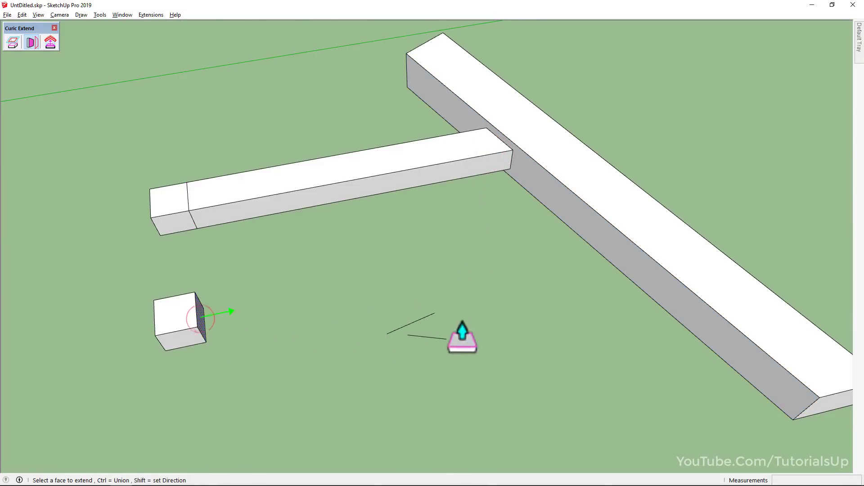
{"action": "key", "text": "shift"}
{"action": "left_click", "coordinate": [417, 320], "text": "shift"}
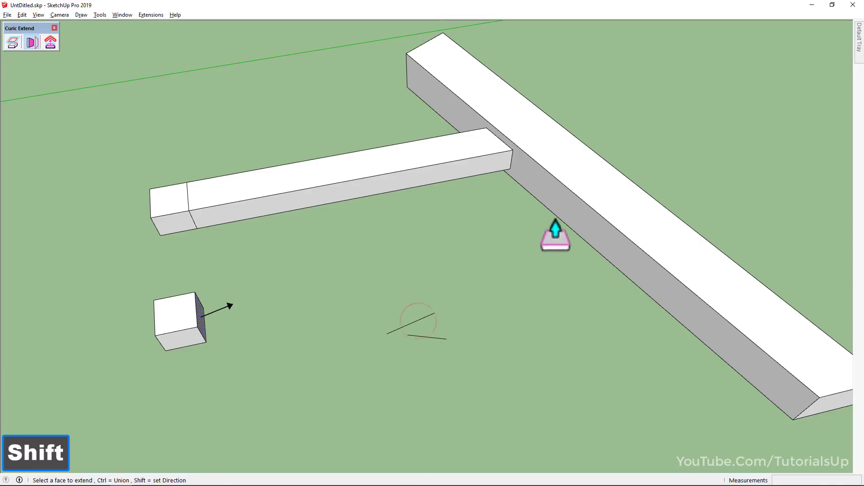
{"action": "left_click", "coordinate": [566, 216]}
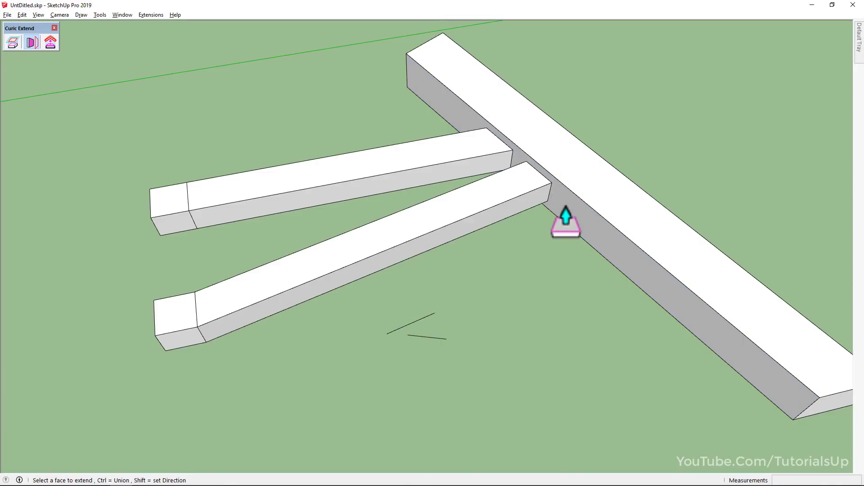
{"action": "scroll", "coordinate": [303, 280], "scroll_direction": "down", "scroll_amount": 6}
{"action": "key", "text": "space"}
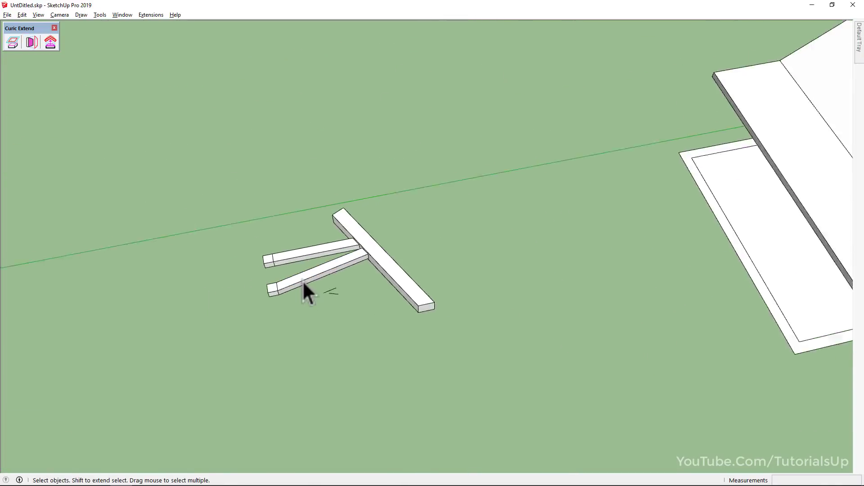
Step: Extend the next floor's border face vertically up to the underside of the whole roof, using the roof as the target object
{"action": "middle_click_drag", "start_coordinate": [660, 234], "coordinate": [310, 293], "text": "shift"}
{"action": "middle_click_drag", "start_coordinate": [428, 185], "coordinate": [401, 151]}
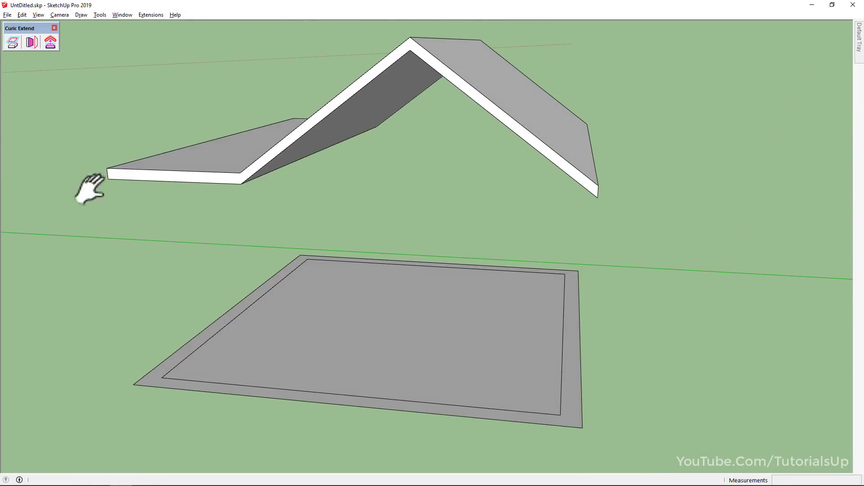
{"action": "left_click", "coordinate": [50, 43]}
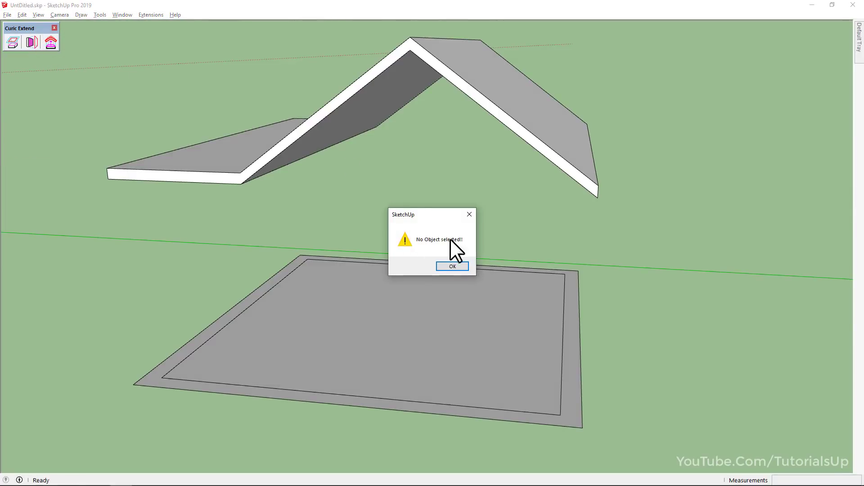
{"action": "left_click", "coordinate": [451, 266]}
{"action": "left_click", "coordinate": [380, 79]}
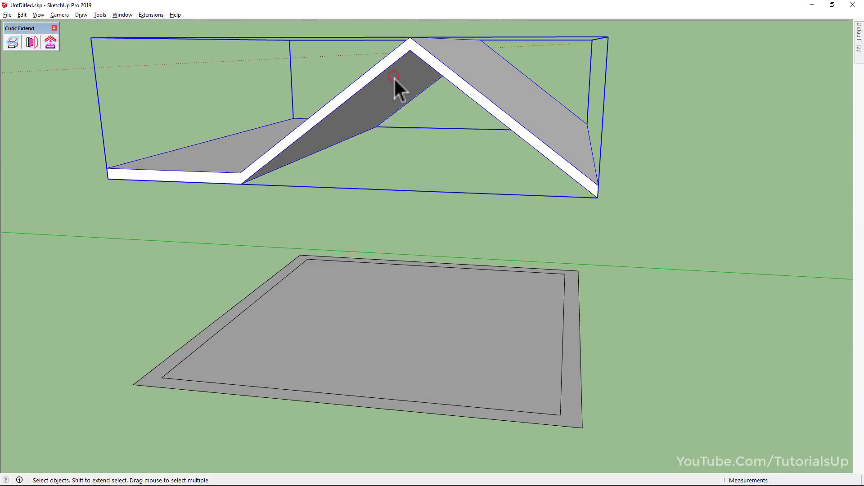
{"action": "left_click", "coordinate": [50, 41]}
{"action": "left_click", "coordinate": [164, 375]}
{"action": "middle_click_drag", "start_coordinate": [164, 376], "coordinate": [351, 389]}
{"action": "scroll", "coordinate": [283, 199], "scroll_direction": "up", "scroll_amount": 4}
{"action": "scroll", "coordinate": [350, 213], "scroll_direction": "down", "scroll_amount": 3}
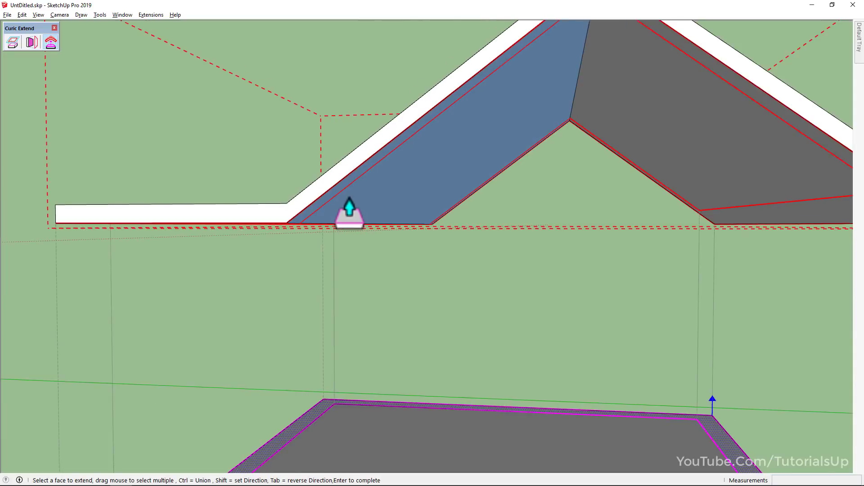
{"action": "mouse_move", "coordinate": [366, 188]}
{"action": "middle_mouse_down"}
{"action": "mouse_move", "coordinate": [356, 169]}
{"action": "mouse_move", "coordinate": [359, 183]}
{"action": "middle_mouse_up"}
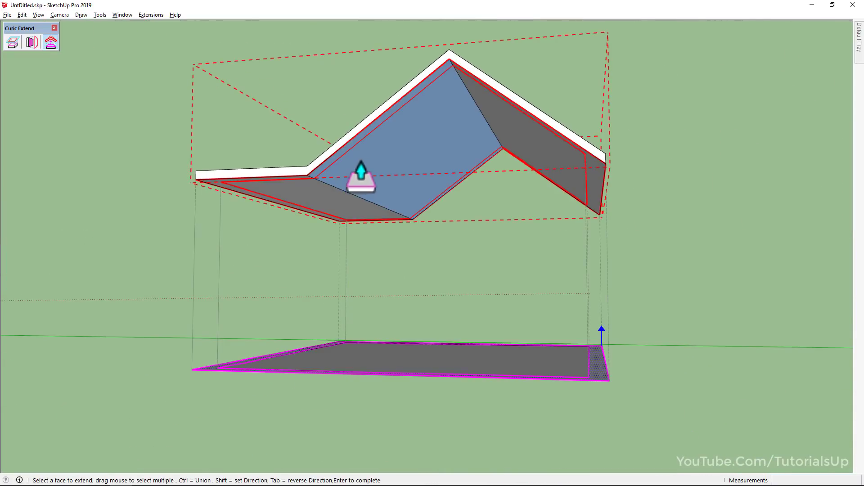
{"action": "key", "text": "Return"}
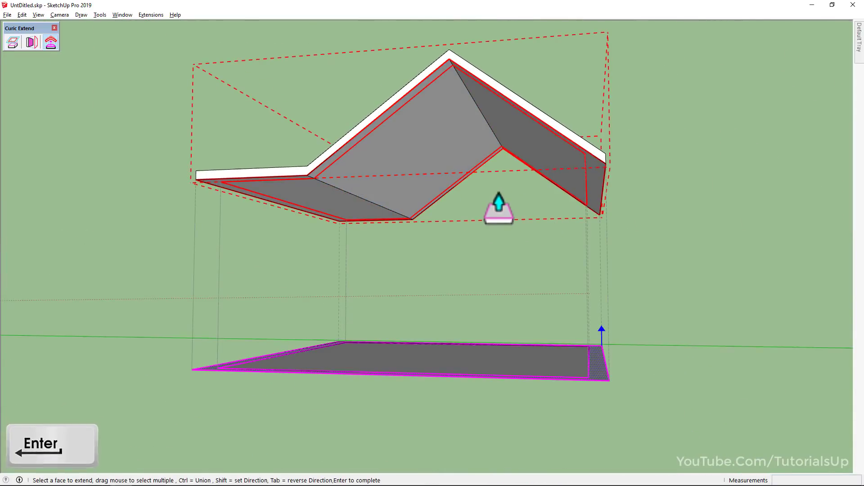
{"action": "middle_click_drag", "start_coordinate": [500, 201], "coordinate": [360, 277]}
{"action": "scroll", "coordinate": [358, 265], "scroll_direction": "down", "scroll_amount": 6}
{"action": "key", "text": "space"}
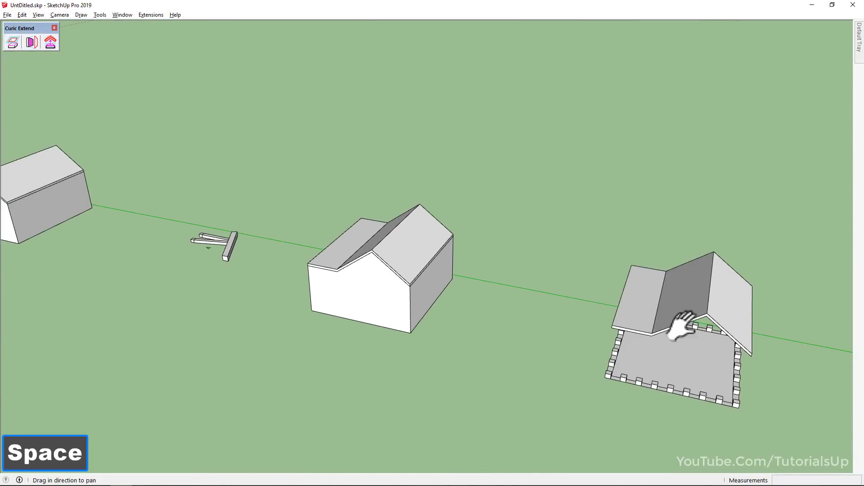
Step: Use the roof over the block-lined floor as the extension target and select the top faces of all the blocks
{"action": "left_click_drag", "start_coordinate": [679, 323], "coordinate": [454, 284]}
{"action": "scroll", "coordinate": [499, 309], "scroll_direction": "up", "scroll_amount": 4}
{"action": "middle_click_drag", "start_coordinate": [499, 310], "coordinate": [602, 151]}
{"action": "scroll", "coordinate": [540, 230], "scroll_direction": "up", "scroll_amount": 3}
{"action": "scroll", "coordinate": [531, 234], "scroll_direction": "down", "scroll_amount": 1}
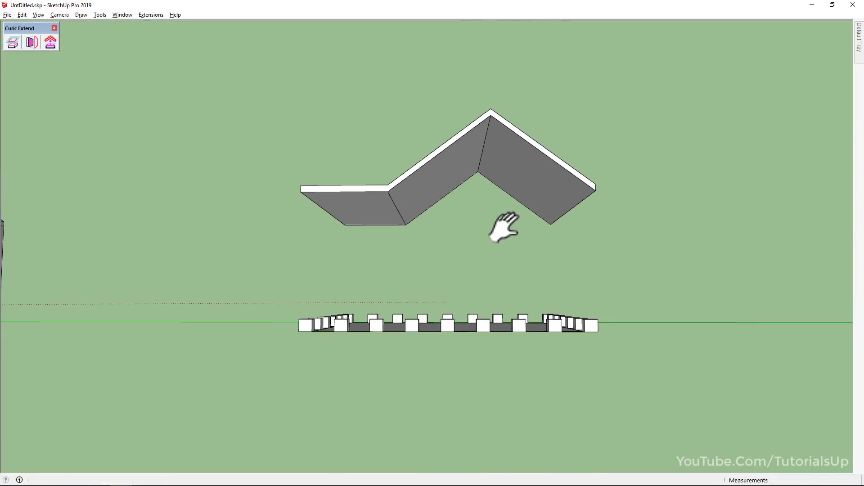
{"action": "left_click", "coordinate": [459, 178]}
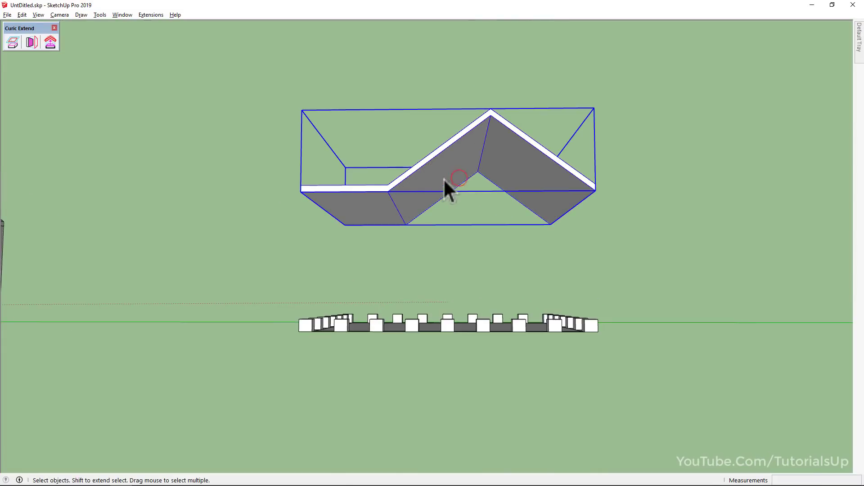
{"action": "left_click", "coordinate": [50, 43]}
{"action": "middle_click_drag", "start_coordinate": [320, 292], "coordinate": [322, 286]}
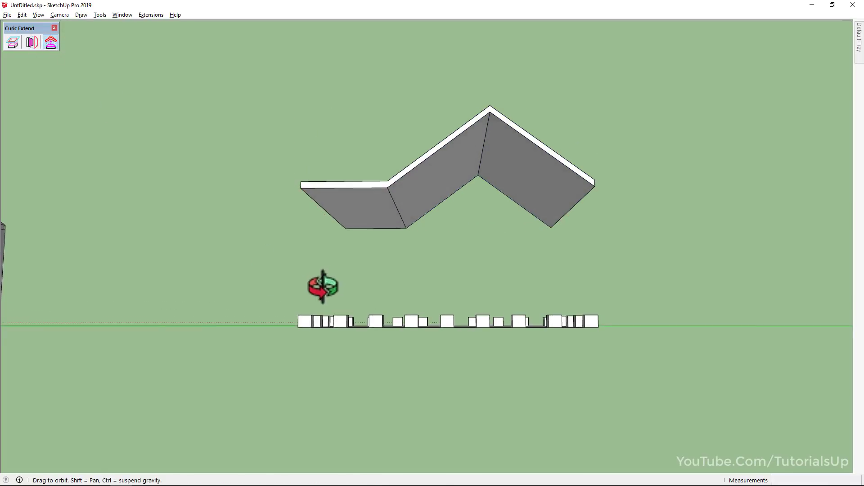
{"action": "left_click_drag", "start_coordinate": [259, 272], "coordinate": [646, 324]}
{"action": "middle_click_drag", "start_coordinate": [634, 258], "coordinate": [542, 311]}
{"action": "scroll", "coordinate": [450, 247], "scroll_direction": "up", "scroll_amount": 1}
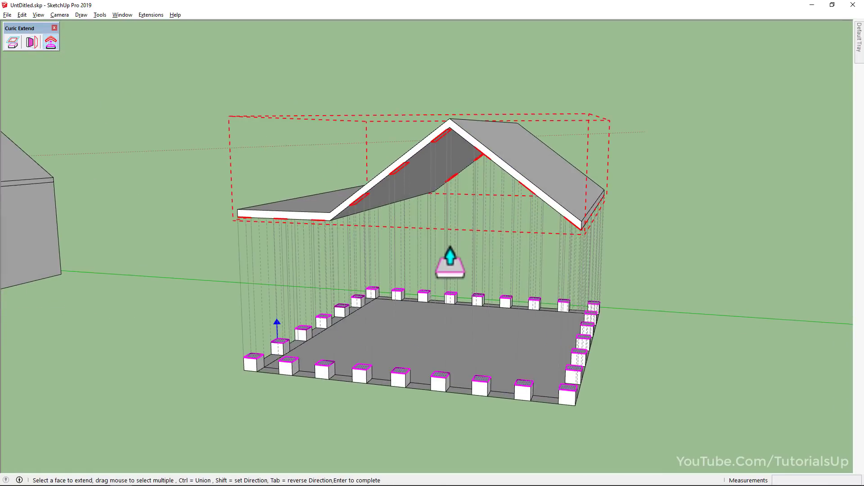
Step: Try the sloped roof face's perpendicular as the blocks' extension direction, and set the direction back to vertical
{"action": "middle_click_drag", "start_coordinate": [459, 254], "coordinate": [559, 305]}
{"action": "key", "text": "shift"}
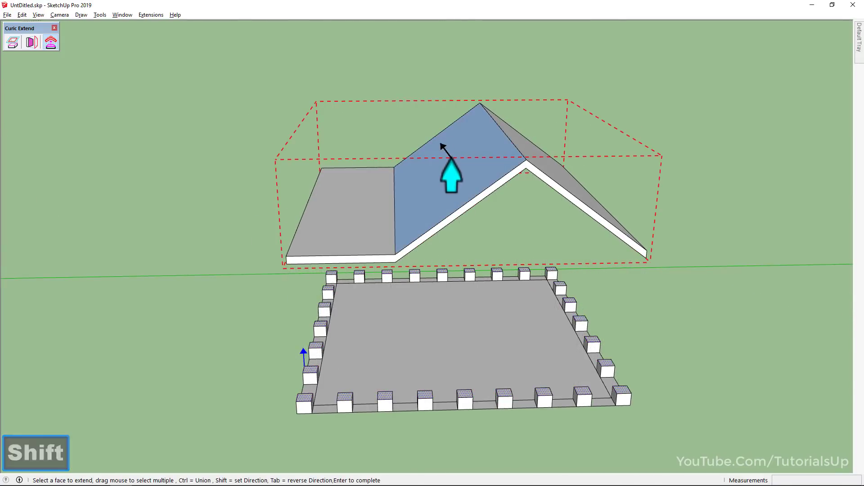
{"action": "middle_click_drag", "start_coordinate": [447, 208], "coordinate": [450, 169]}
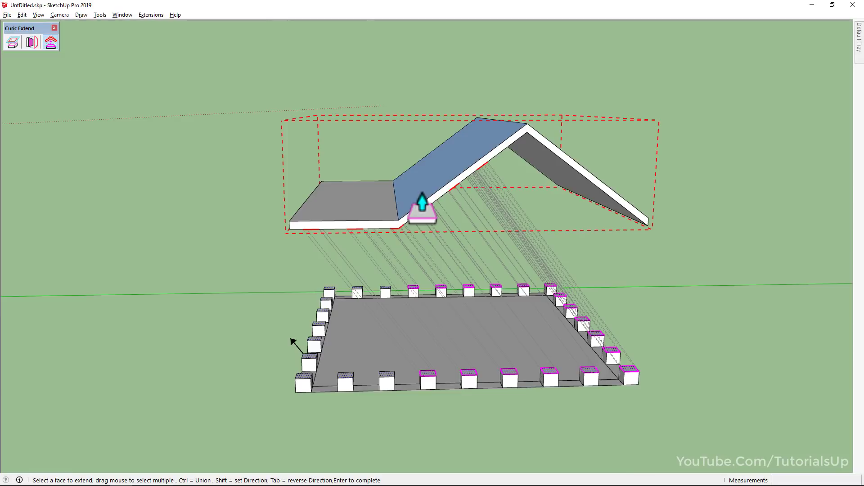
{"action": "key", "text": "shift"}
{"action": "middle_click_drag", "start_coordinate": [347, 216], "coordinate": [353, 178]}
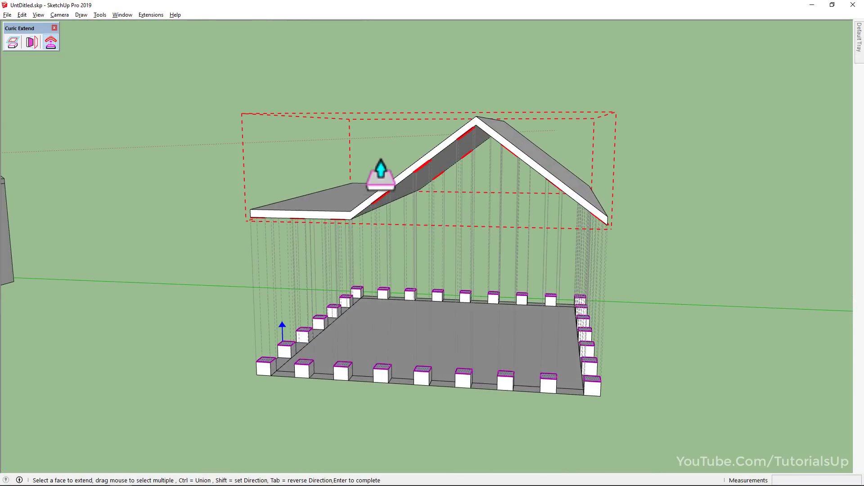
Step: Try extending the blocks vertically up to the roof without Union, check the post bases, and undo it
{"action": "key", "text": "Return"}
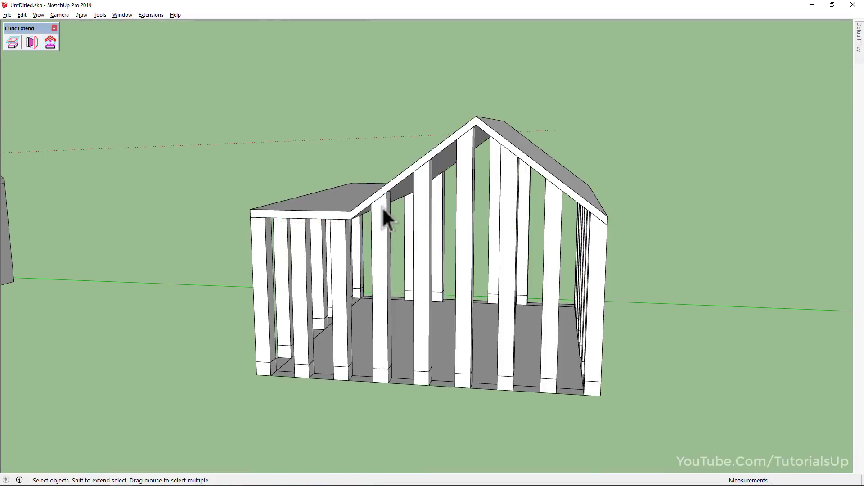
{"action": "scroll", "coordinate": [432, 378], "scroll_direction": "up", "scroll_amount": 6}
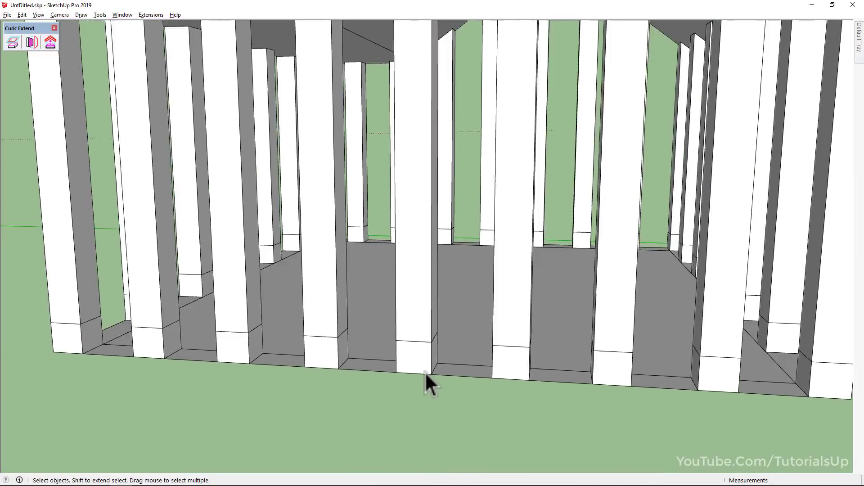
{"action": "scroll", "coordinate": [425, 372], "scroll_direction": "down", "scroll_amount": 6}
{"action": "key", "text": "ctrl+z"}
Step: Extend the top faces of all the floor-edge blocks vertically up to the roof's underside with Union enabled
{"action": "middle_click_drag", "start_coordinate": [427, 369], "coordinate": [461, 298]}
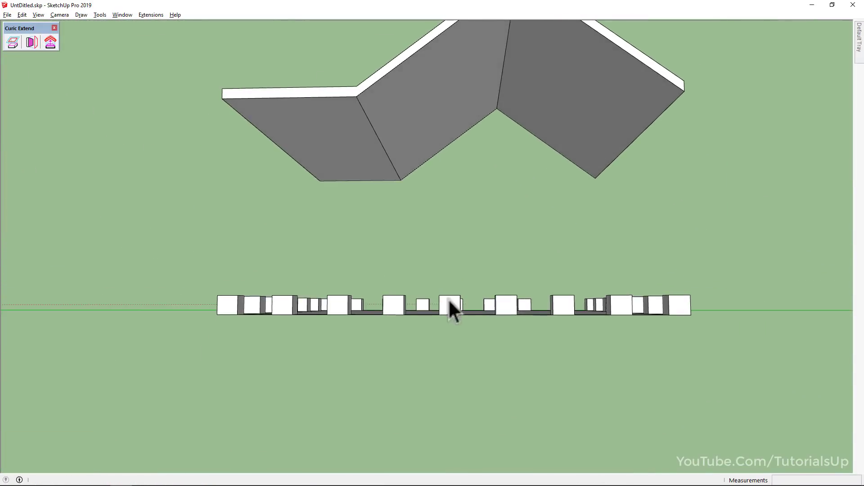
{"action": "left_click", "coordinate": [50, 42]}
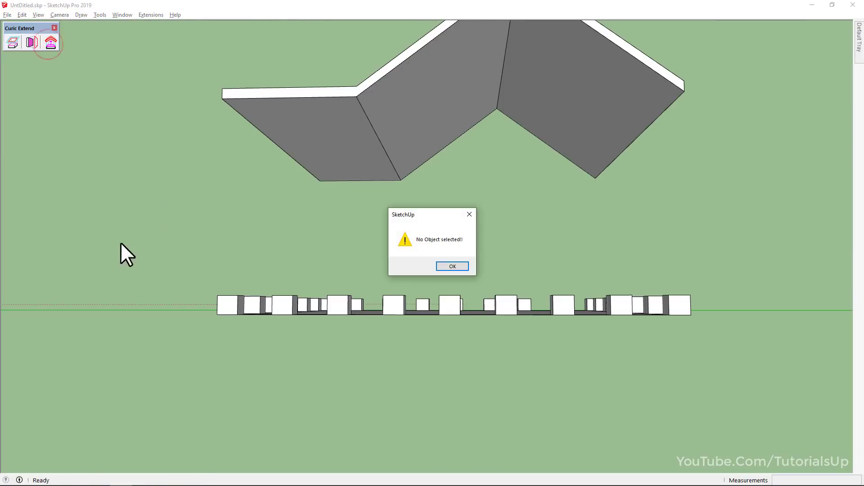
{"action": "left_click", "coordinate": [452, 266]}
{"action": "left_click", "coordinate": [377, 107]}
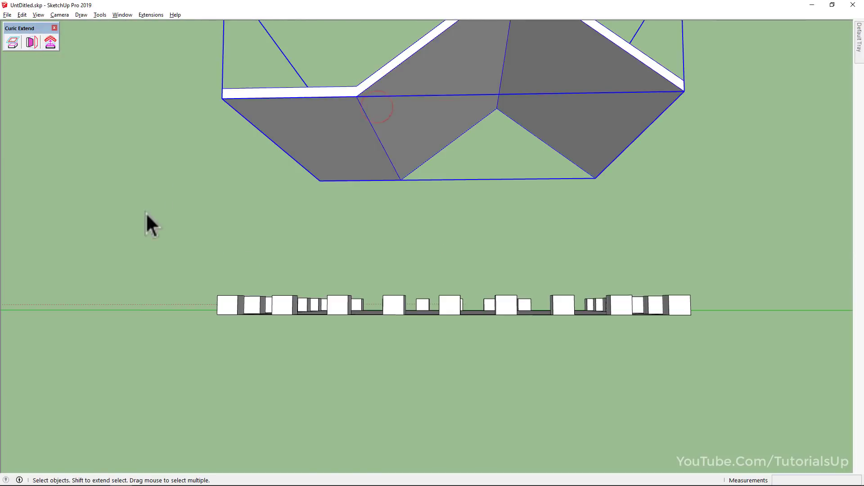
{"action": "left_click", "coordinate": [50, 43]}
{"action": "left_click_drag", "start_coordinate": [168, 201], "coordinate": [717, 303]}
{"action": "middle_click_drag", "start_coordinate": [555, 250], "coordinate": [466, 317]}
{"action": "key", "text": "ctrl"}
{"action": "key", "text": "Return"}
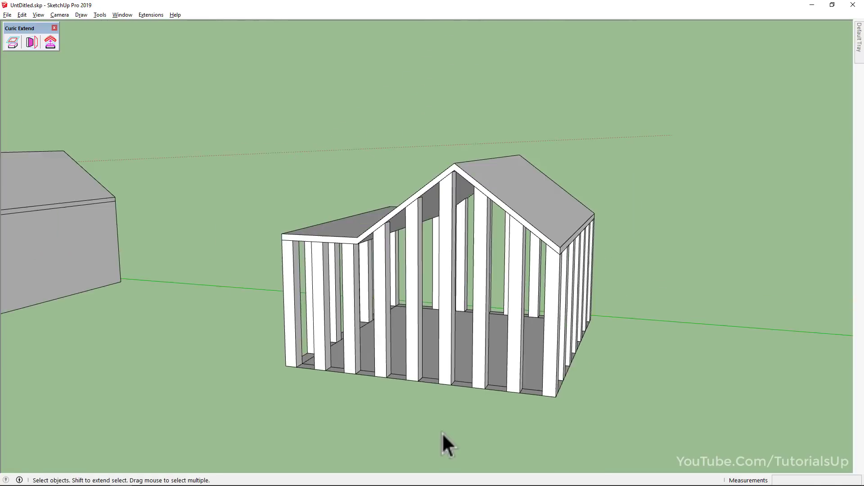
{"action": "middle_click_drag", "start_coordinate": [454, 279], "coordinate": [459, 382]}
{"action": "scroll", "coordinate": [394, 277], "scroll_direction": "down", "scroll_amount": 6}
{"action": "key", "text": "space"}
Step: Try extending the top faces of the six blocks in a row to the curved beam's outer face with the face-target tool
{"action": "middle_click_drag", "start_coordinate": [811, 374], "coordinate": [491, 355], "text": "shift"}
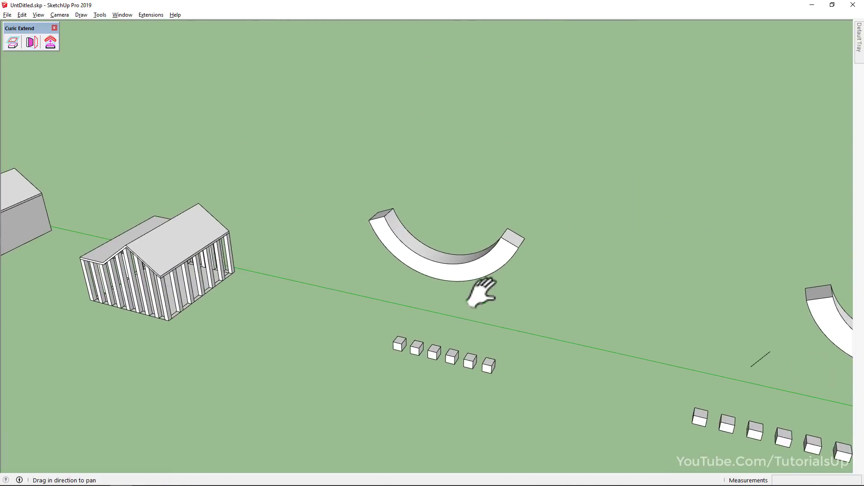
{"action": "scroll", "coordinate": [481, 290], "scroll_direction": "up", "scroll_amount": 3}
{"action": "scroll", "coordinate": [425, 342], "scroll_direction": "up", "scroll_amount": 2}
{"action": "middle_click_drag", "start_coordinate": [435, 354], "coordinate": [334, 222]}
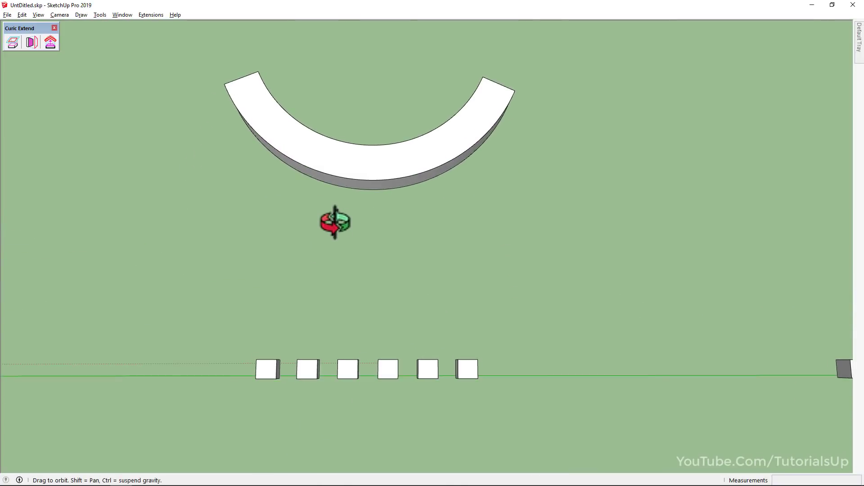
{"action": "left_click", "coordinate": [11, 41]}
{"action": "left_click_drag", "start_coordinate": [210, 292], "coordinate": [528, 367]}
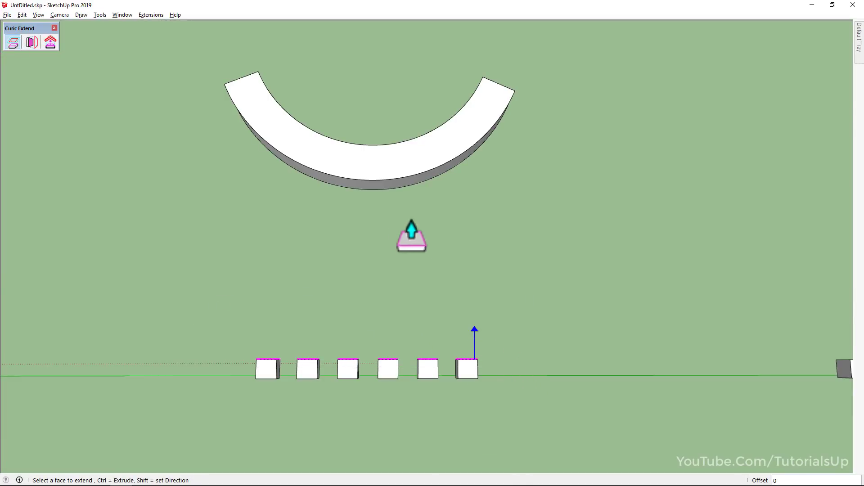
{"action": "scroll", "coordinate": [328, 194], "scroll_direction": "up", "scroll_amount": 3}
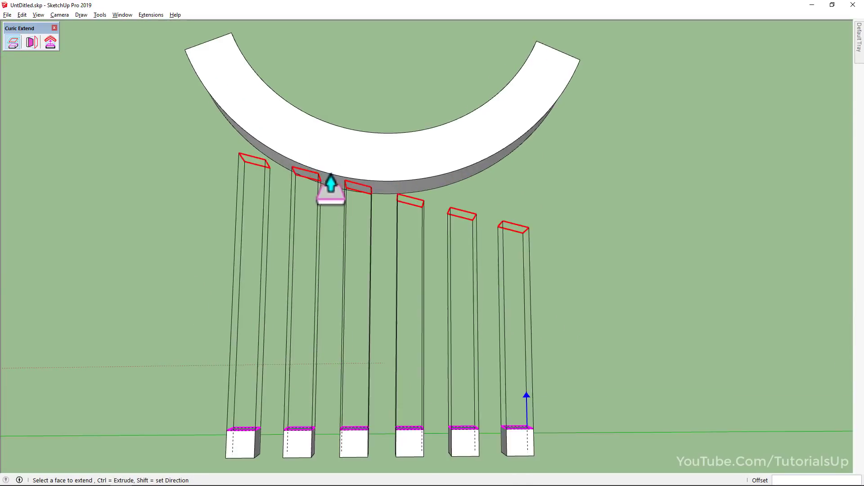
{"action": "middle_click_drag", "start_coordinate": [329, 194], "coordinate": [324, 110]}
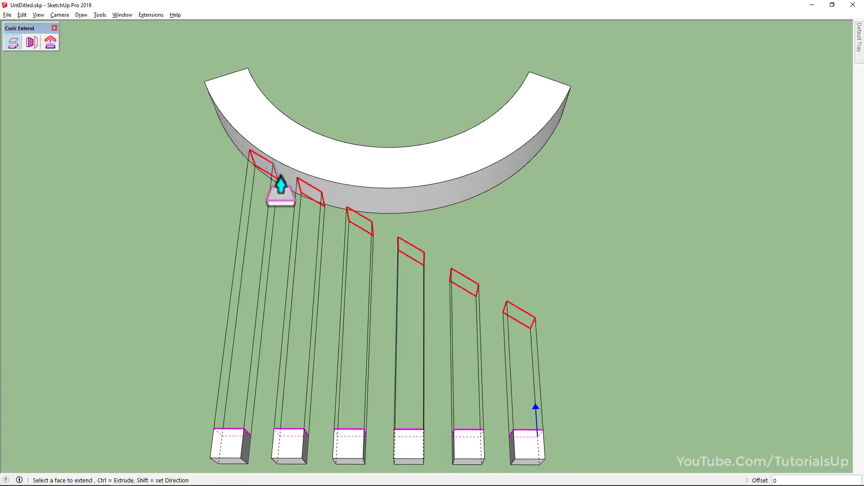
{"action": "left_click", "coordinate": [503, 175]}
Step: Use the whole curved beam as the extension target and select the top faces of the six blocks below it
{"action": "left_click", "coordinate": [431, 166]}
{"action": "middle_click_drag", "start_coordinate": [398, 200], "coordinate": [395, 290]}
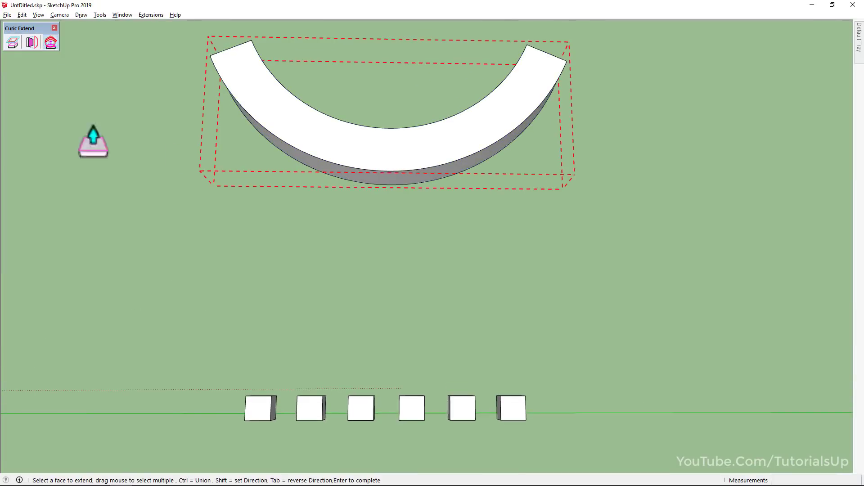
{"action": "left_click_drag", "start_coordinate": [173, 322], "coordinate": [575, 400]}
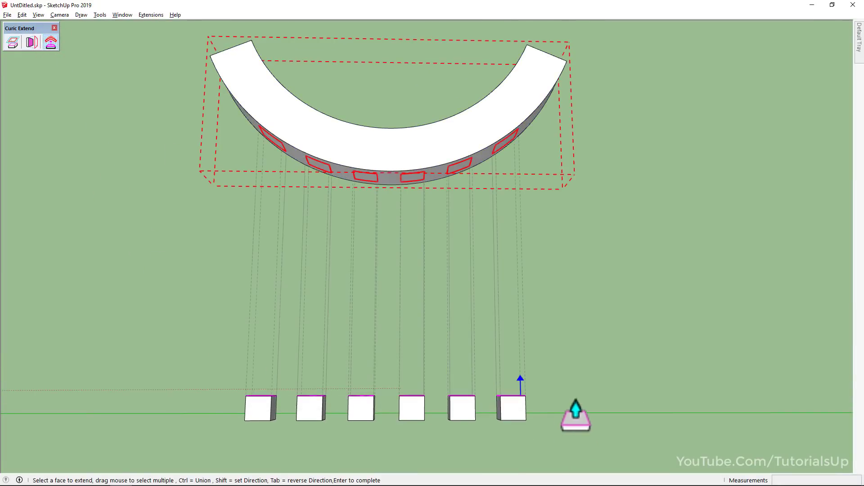
{"action": "middle_click_drag", "start_coordinate": [391, 213], "coordinate": [379, 96]}
{"action": "scroll", "coordinate": [384, 193], "scroll_direction": "up", "scroll_amount": 3}
{"action": "scroll", "coordinate": [436, 211], "scroll_direction": "down", "scroll_amount": 1}
{"action": "middle_click_drag", "start_coordinate": [436, 210], "coordinate": [415, 378]}
{"action": "middle_click_drag", "start_coordinate": [388, 216], "coordinate": [393, 245]}
{"action": "scroll", "coordinate": [374, 391], "scroll_direction": "down", "scroll_amount": 2}
{"action": "scroll", "coordinate": [382, 222], "scroll_direction": "up", "scroll_amount": 2}
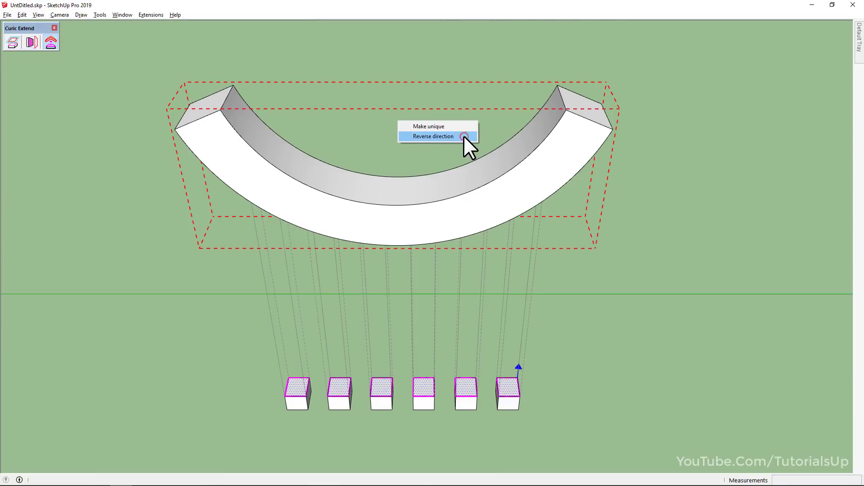
Step: Try reversing the six blocks' extension direction under the curved beam, and restore the upward direction
{"action": "left_click", "coordinate": [464, 137]}
{"action": "right_click", "coordinate": [398, 126]}
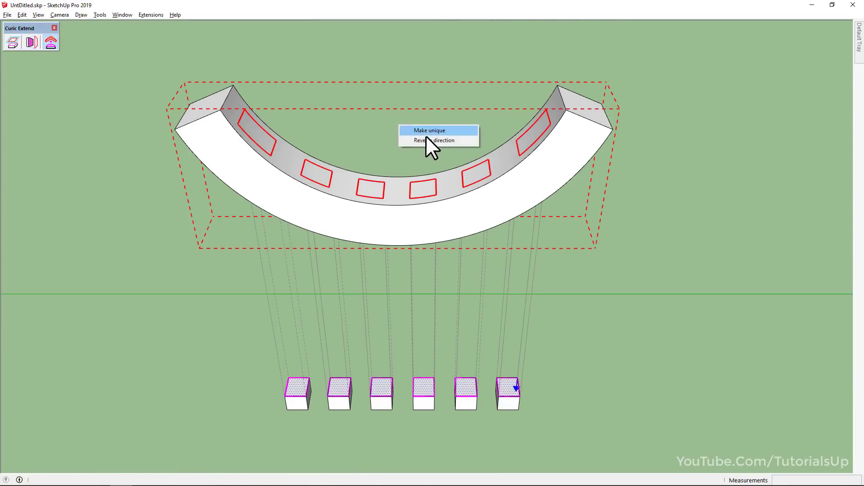
{"action": "left_click", "coordinate": [433, 140]}
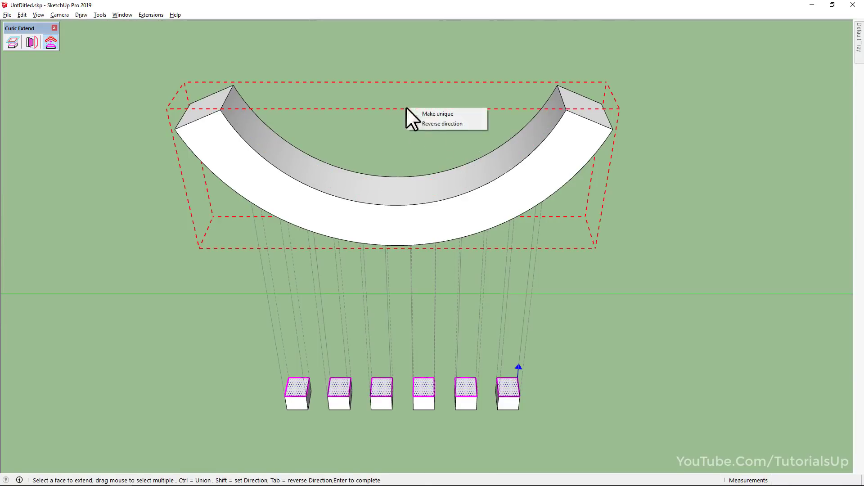
{"action": "left_click", "coordinate": [431, 127]}
{"action": "key", "text": "Tab"}
{"action": "middle_click_drag", "start_coordinate": [465, 347], "coordinate": [498, 347]}
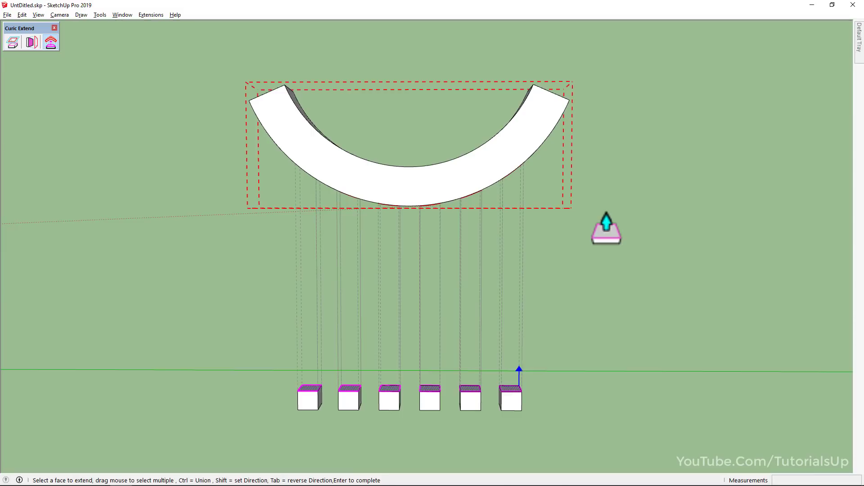
Step: Extend the top faces of the six blocks straight up to the underside of the curved beam
{"action": "key", "text": "Return"}
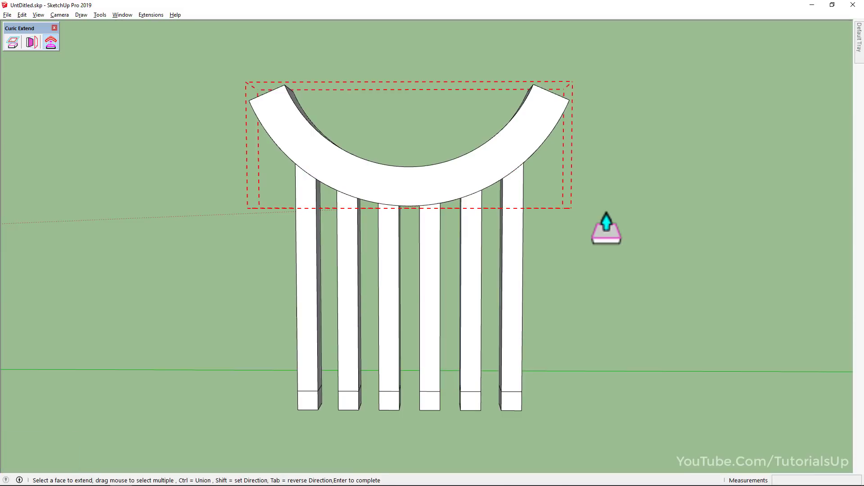
{"action": "key", "text": "space"}
Step: Use the curved beam beside the slanted guide line as the extension target and select the top faces of its six blocks
{"action": "scroll", "coordinate": [566, 274], "scroll_direction": "down", "scroll_amount": 3}
{"action": "middle_click_drag", "start_coordinate": [623, 290], "coordinate": [94, 279], "text": "shift"}
{"action": "middle_click_drag", "start_coordinate": [596, 279], "coordinate": [374, 222], "text": "shift"}
{"action": "scroll", "coordinate": [227, 311], "scroll_direction": "up", "scroll_amount": 3}
{"action": "scroll", "coordinate": [273, 306], "scroll_direction": "down", "scroll_amount": 2}
{"action": "left_click", "coordinate": [446, 198]}
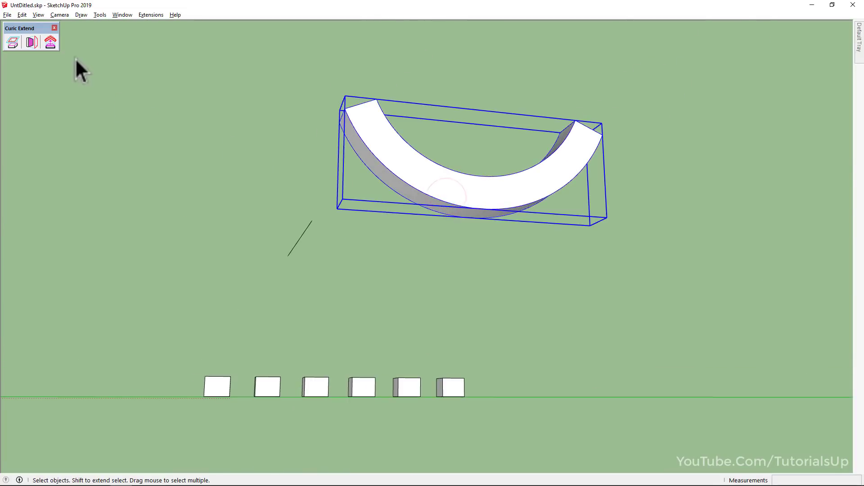
{"action": "left_click", "coordinate": [50, 42]}
{"action": "middle_click_drag", "start_coordinate": [303, 318], "coordinate": [270, 321]}
{"action": "left_click_drag", "start_coordinate": [160, 335], "coordinate": [550, 383]}
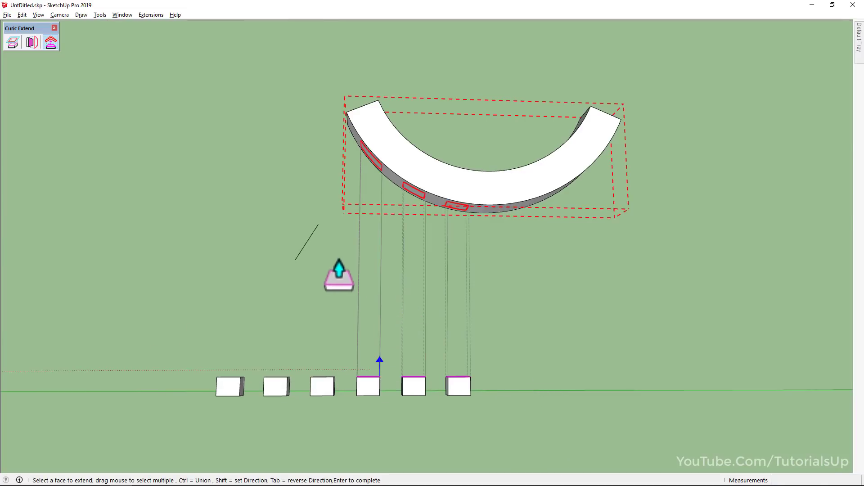
{"action": "middle_click_drag", "start_coordinate": [326, 260], "coordinate": [343, 258]}
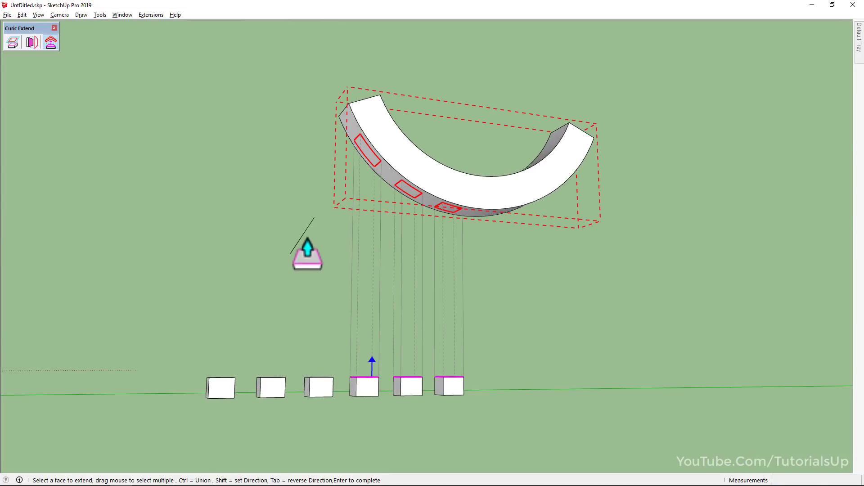
Step: Set the extension direction along the slanted guide line and extend the six blocks diagonally to the curved beam
{"action": "key", "text": "shift"}
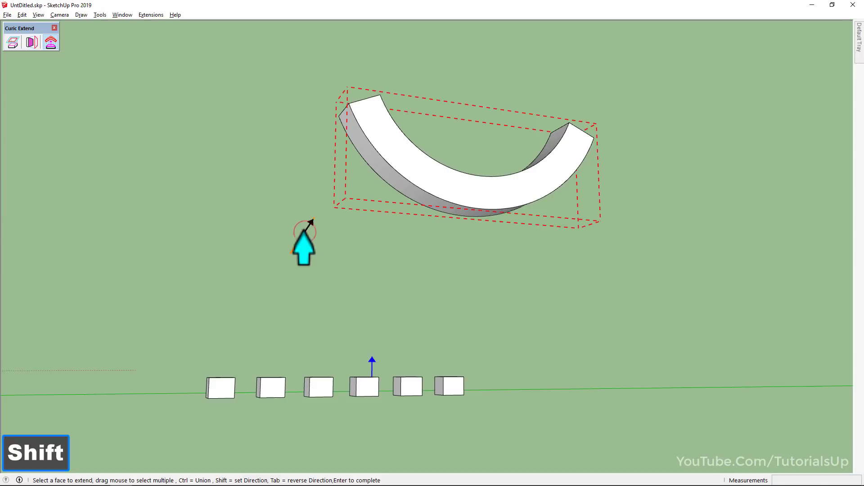
{"action": "middle_click_drag", "start_coordinate": [304, 247], "coordinate": [432, 328]}
{"action": "middle_click_drag", "start_coordinate": [550, 337], "coordinate": [592, 349]}
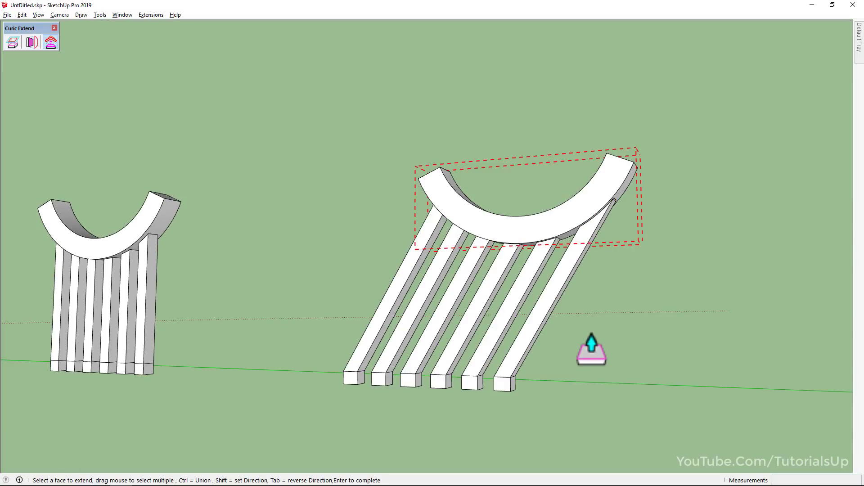
{"action": "middle_click_drag", "start_coordinate": [551, 235], "coordinate": [434, 388]}
{"action": "scroll", "coordinate": [720, 341], "scroll_direction": "down", "scroll_amount": 5}
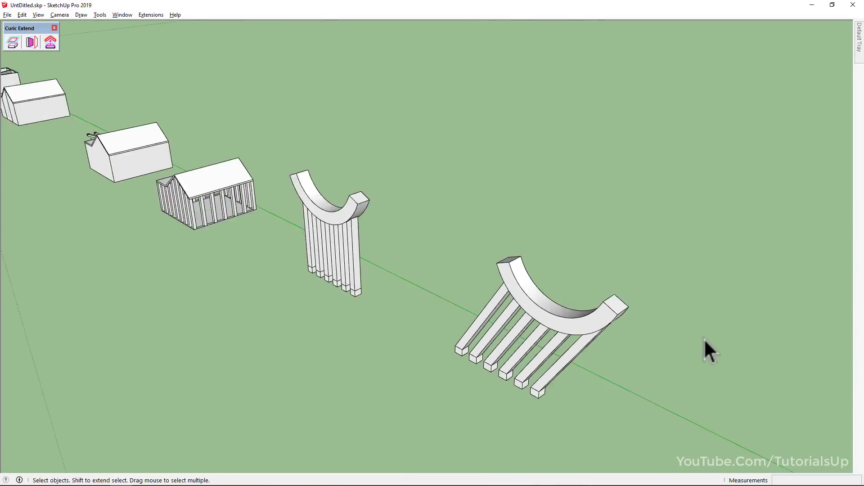
{"action": "scroll", "coordinate": [778, 378], "scroll_direction": "down", "scroll_amount": 6}
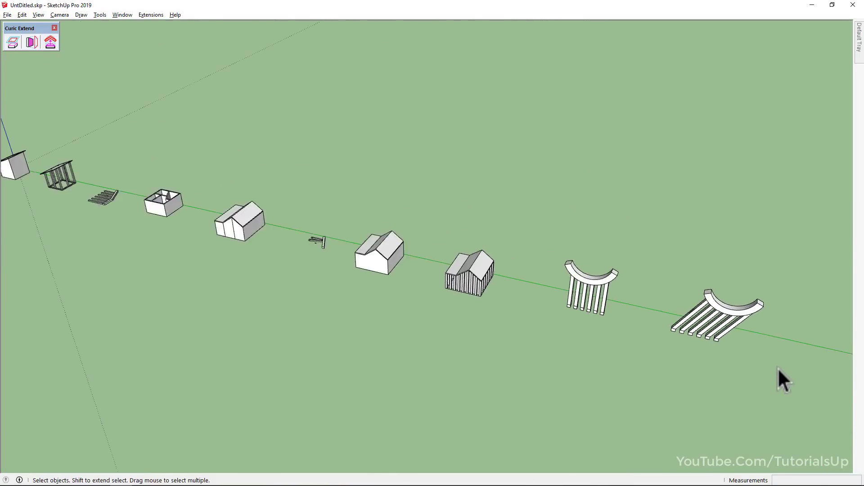